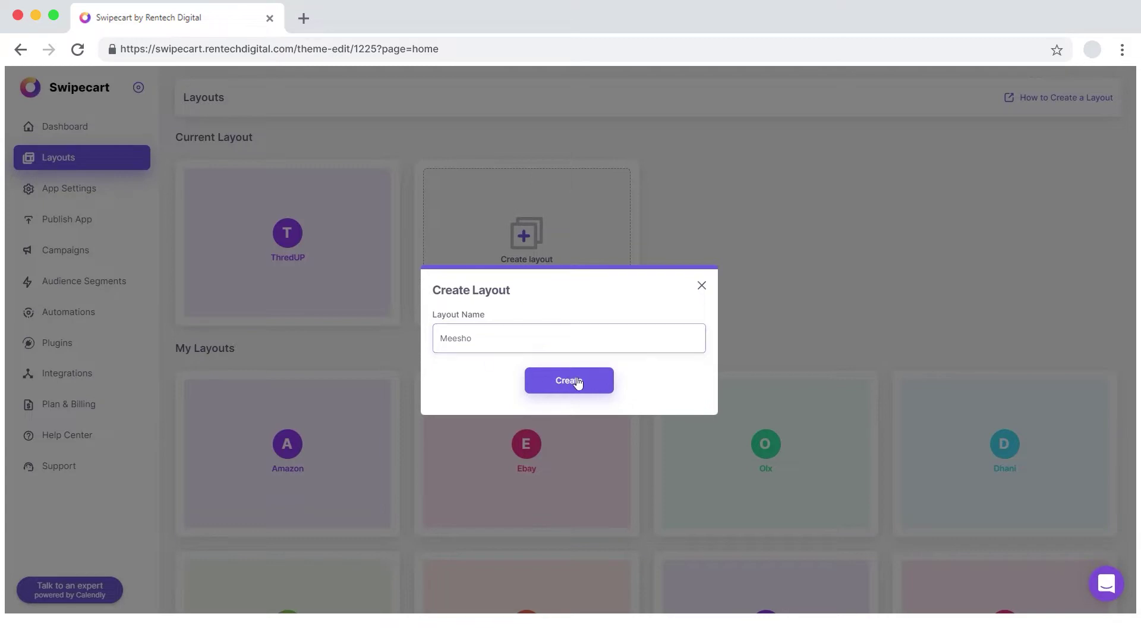
Create a new layout named Meesho and open its theme settings.
{"action": "left_click", "coordinate": [578, 383]}
{"action": "left_click", "coordinate": [574, 566]}
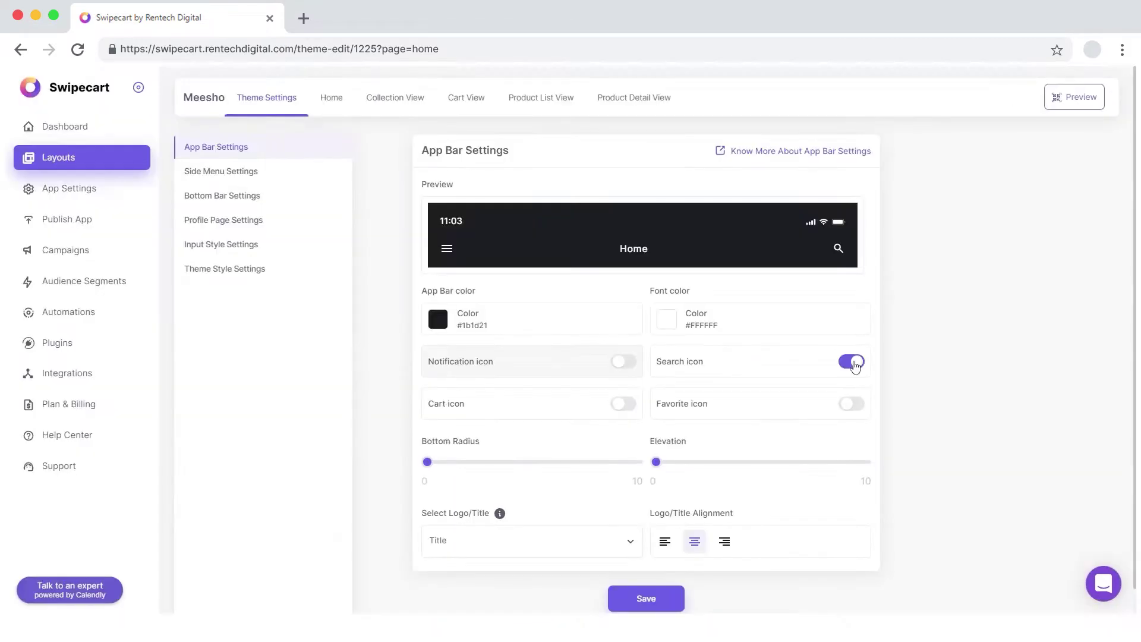
Set the App Bar color to #ffffff and its font color to #080808.
{"action": "left_click", "coordinate": [445, 327]}
{"action": "left_click_drag", "start_coordinate": [445, 345], "coordinate": [426, 331]}
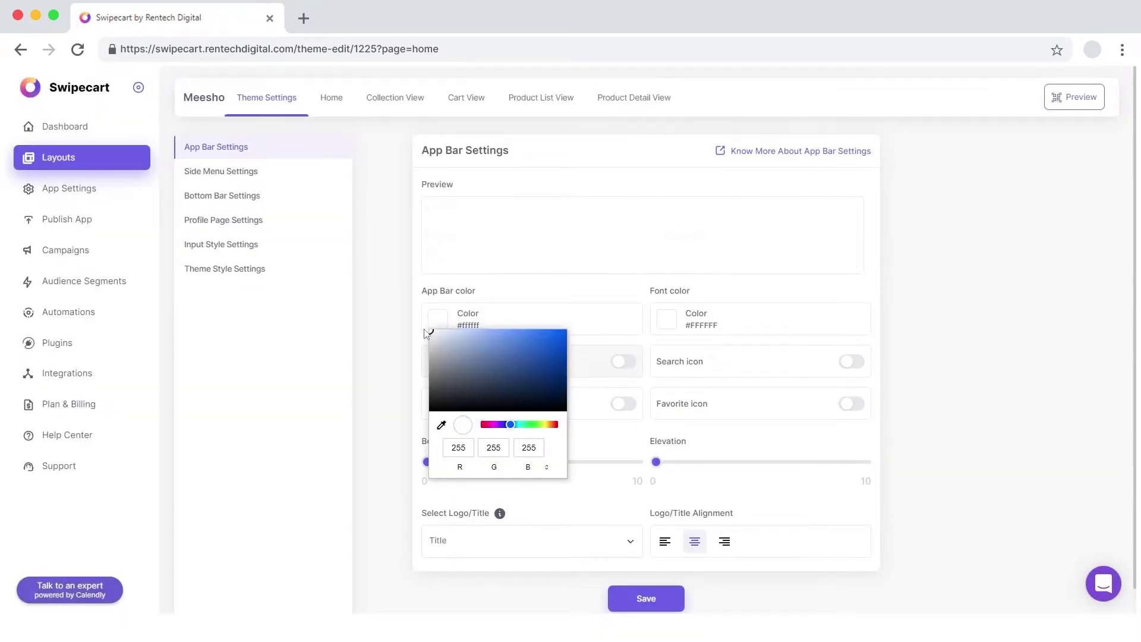
{"action": "left_click", "coordinate": [666, 320]}
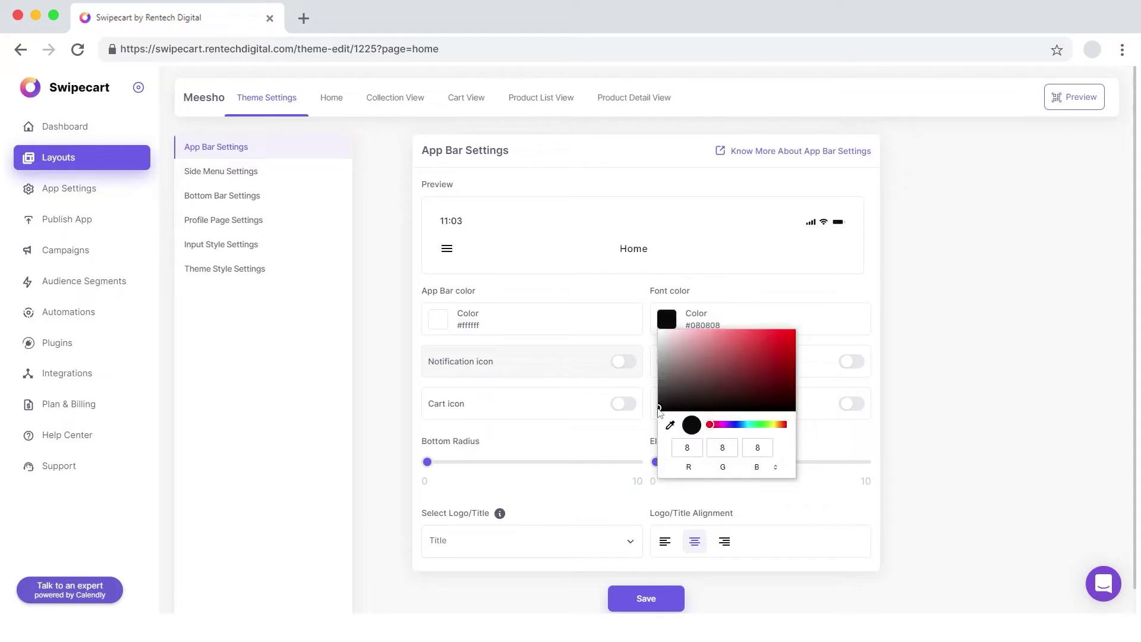
{"action": "left_click", "coordinate": [810, 331]}
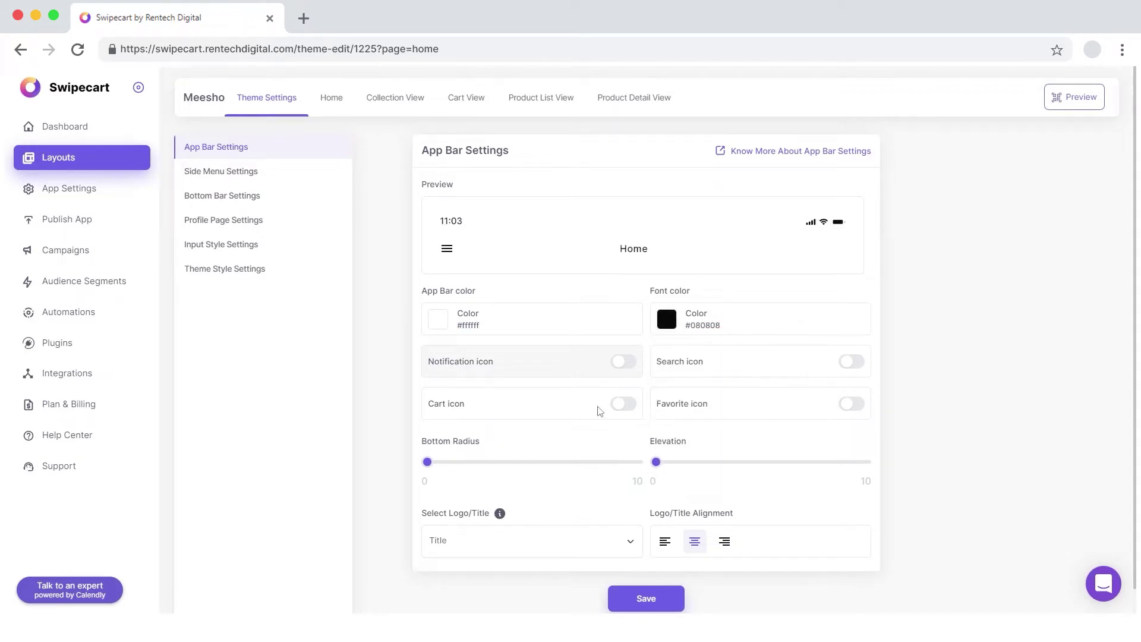
Switch the app bar from title to logo with the 1_logo image, then save and confirm the app bar update.
{"action": "scroll", "coordinate": [541, 511], "scroll_direction": "down", "scroll_amount": 1}
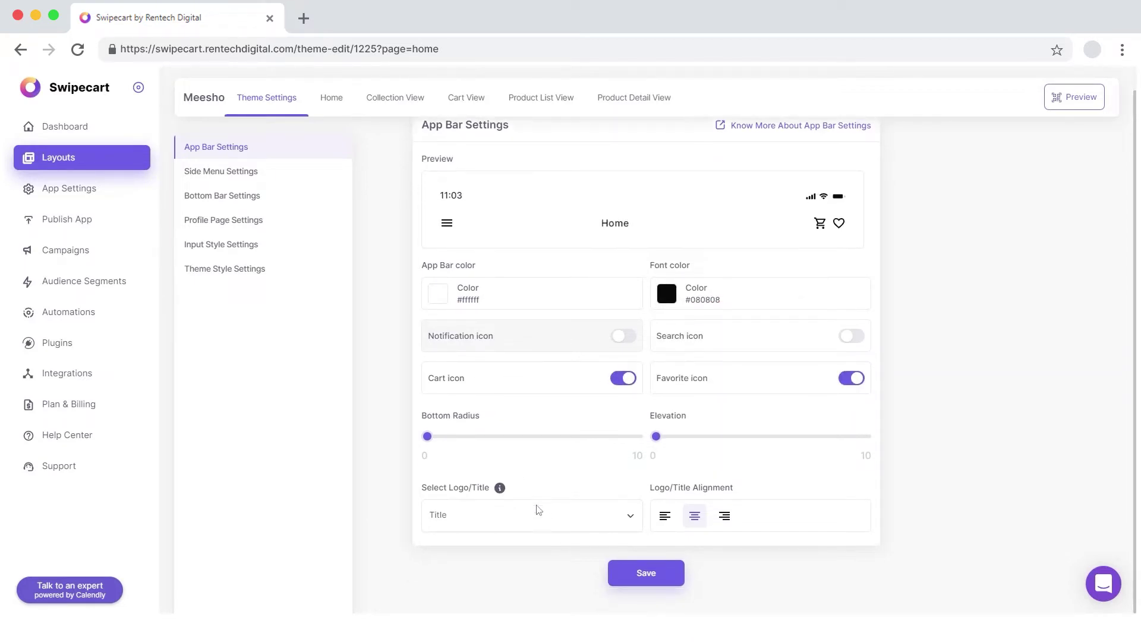
{"action": "left_click", "coordinate": [523, 526]}
{"action": "left_click", "coordinate": [485, 539]}
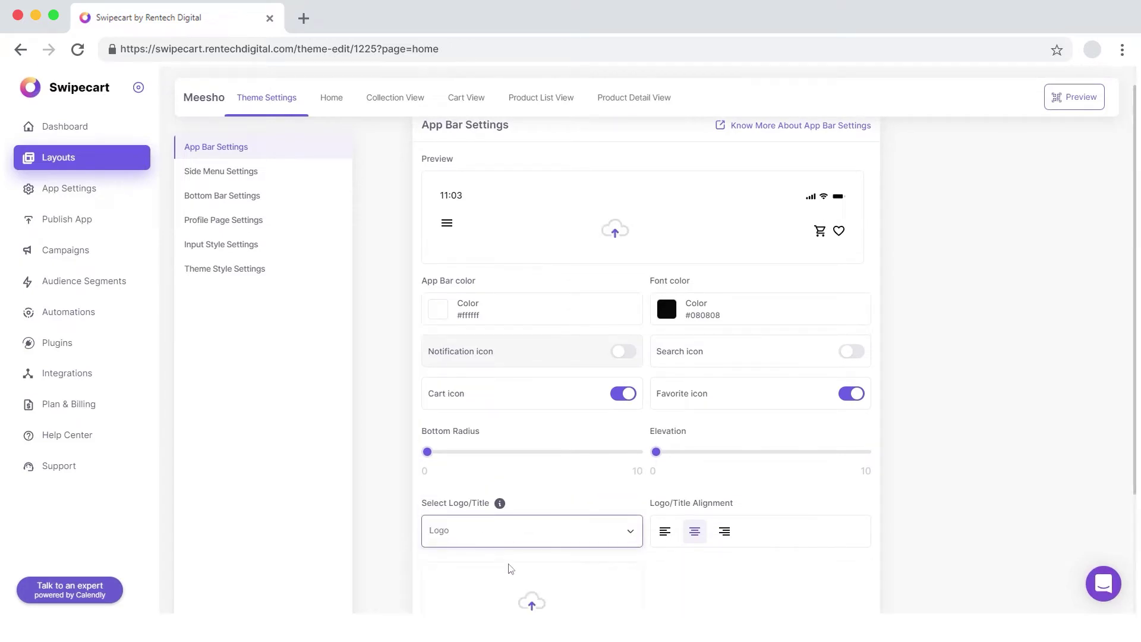
{"action": "scroll", "coordinate": [510, 569], "scroll_direction": "down", "scroll_amount": 3}
{"action": "left_click", "coordinate": [546, 475]}
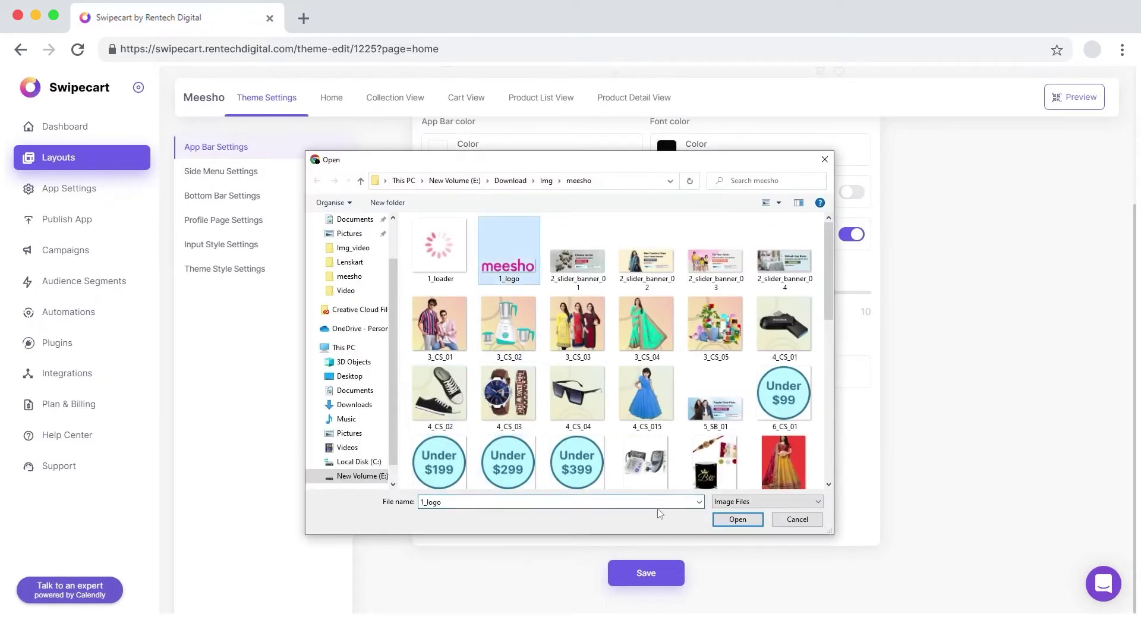
{"action": "left_click", "coordinate": [736, 520]}
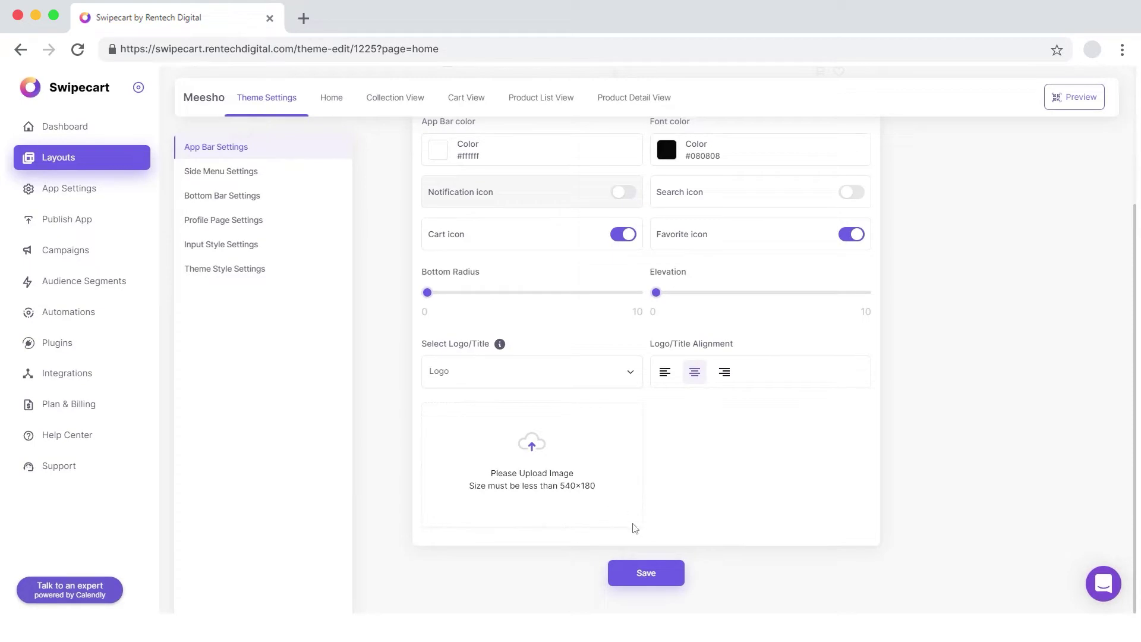
{"action": "left_click", "coordinate": [660, 574]}
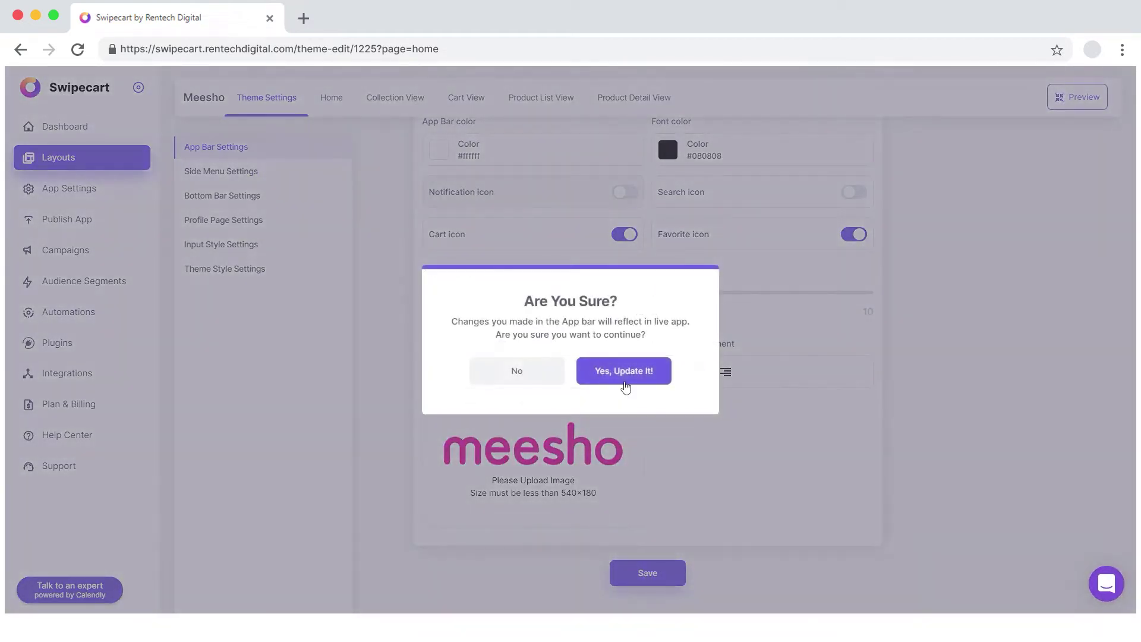
{"action": "left_click", "coordinate": [625, 372]}
Save the side menu settings with the first side menu style selected and confirm the update.
{"action": "left_click", "coordinate": [230, 177]}
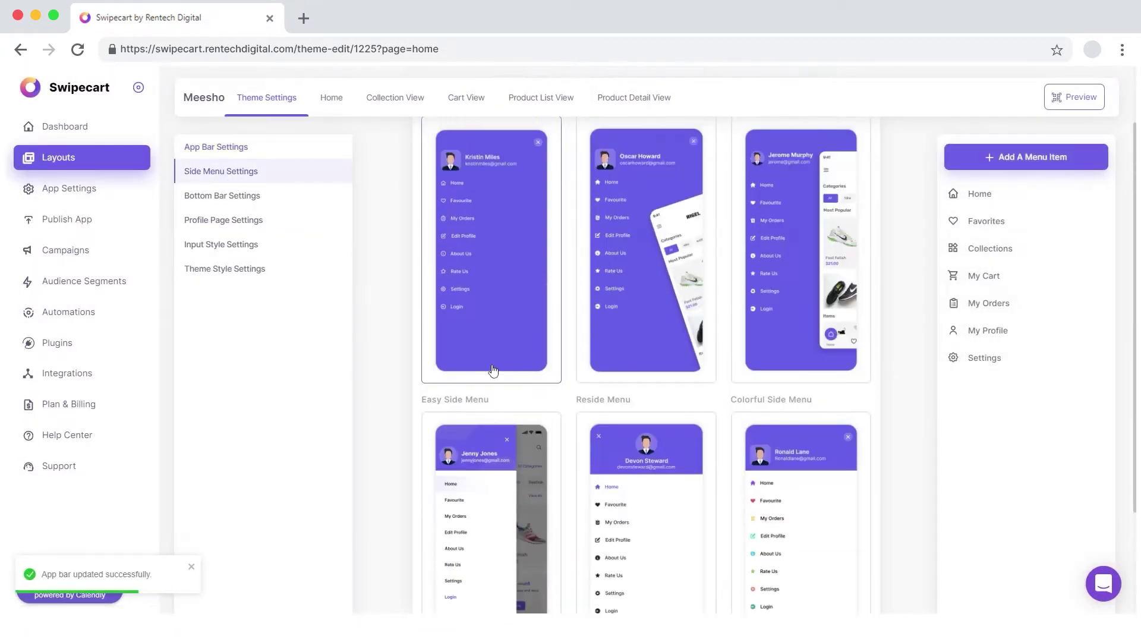
{"action": "scroll", "coordinate": [557, 377], "scroll_direction": "down", "scroll_amount": 3}
{"action": "scroll", "coordinate": [558, 376], "scroll_direction": "down", "scroll_amount": 2}
{"action": "left_click", "coordinate": [669, 589]}
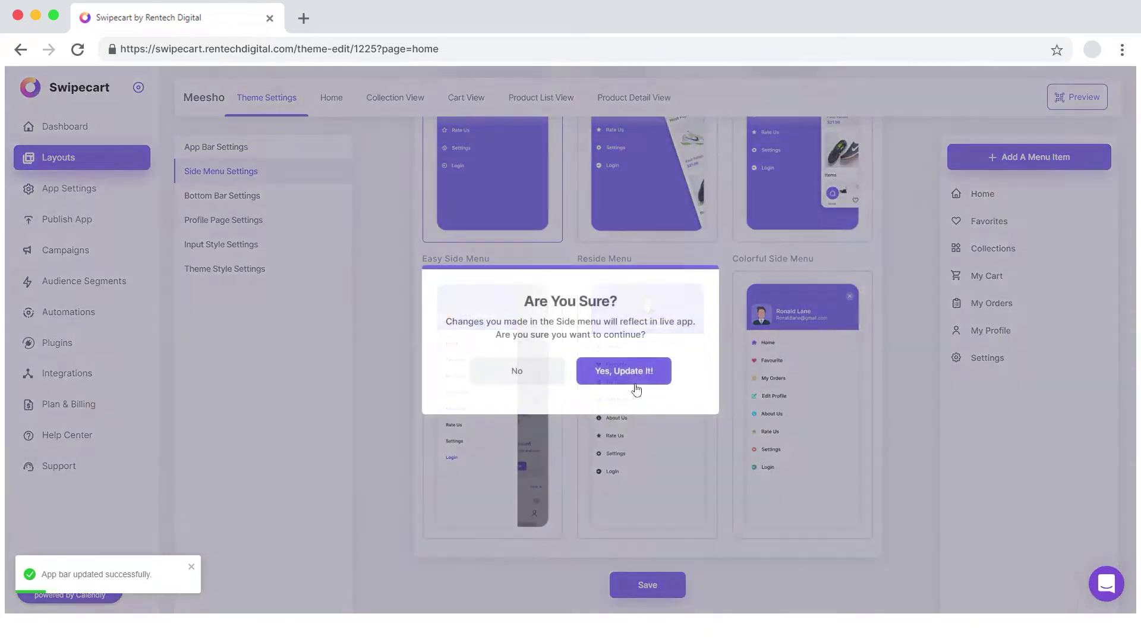
{"action": "left_click", "coordinate": [628, 371]}
Choose Bottom Bar 10 as the bottom bar design and save it to the live app.
{"action": "left_click", "coordinate": [267, 202]}
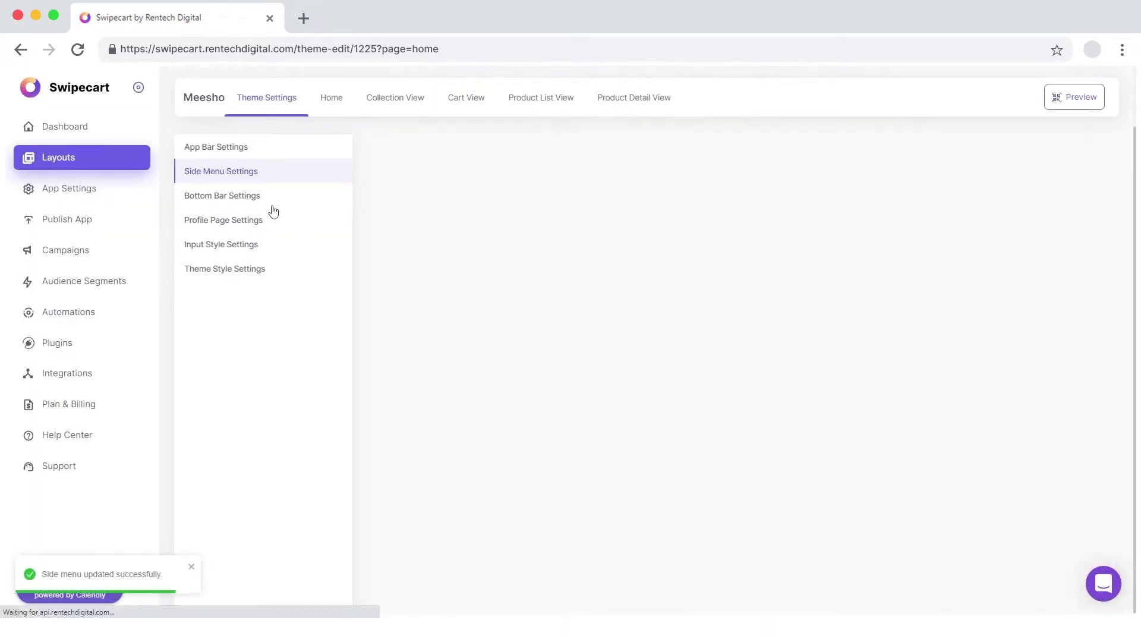
{"action": "left_click", "coordinate": [748, 337]}
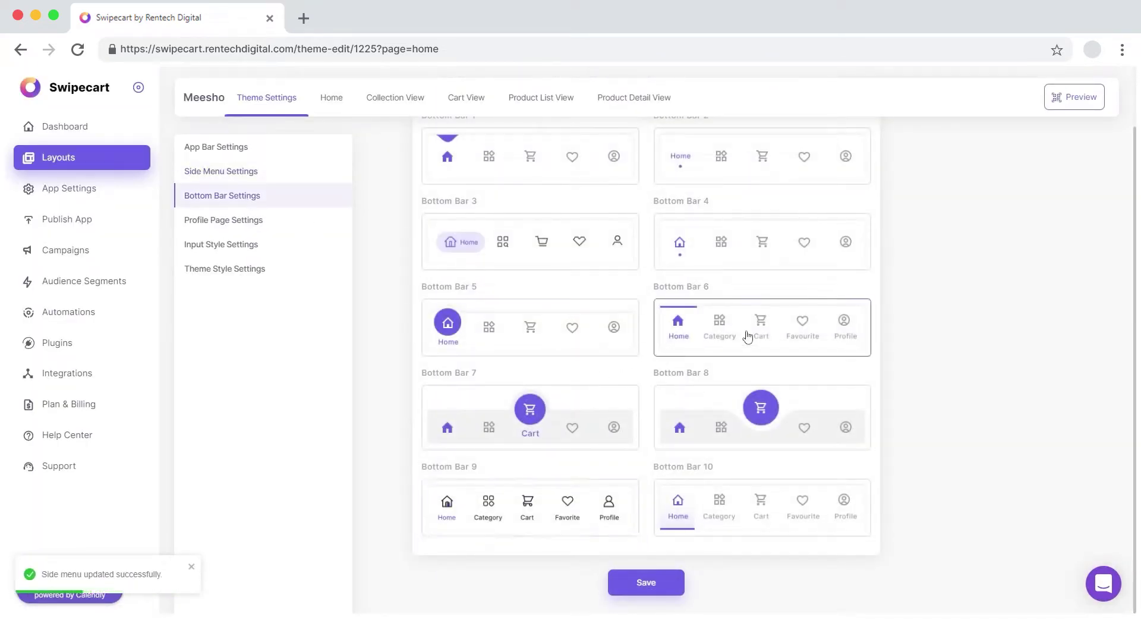
{"action": "left_click", "coordinate": [699, 510]}
{"action": "left_click", "coordinate": [650, 579]}
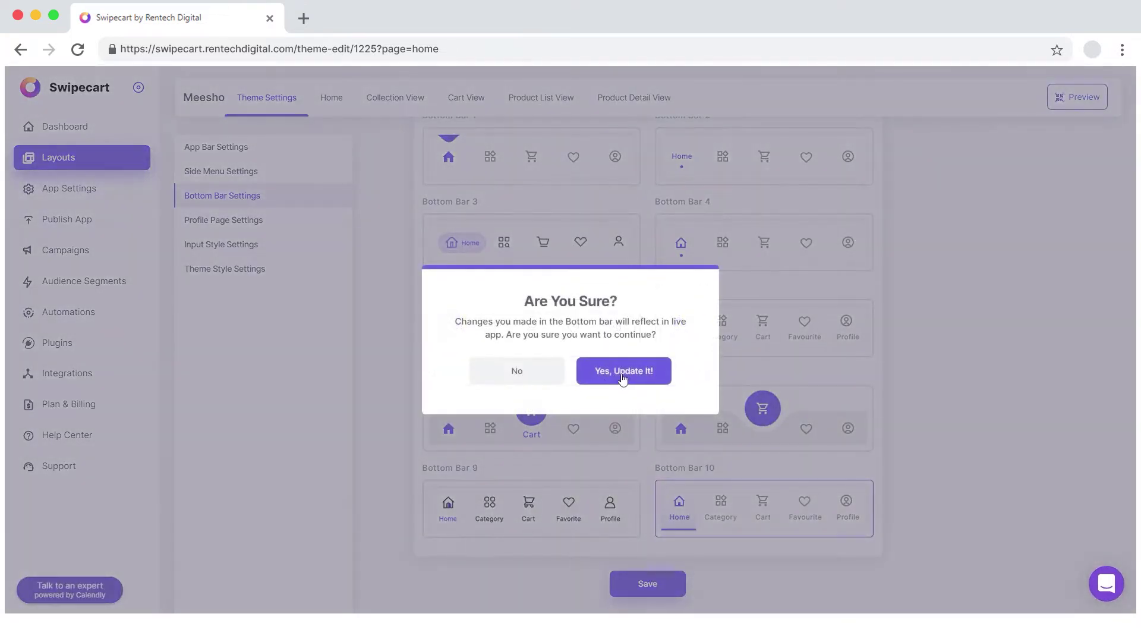
{"action": "left_click", "coordinate": [624, 376]}
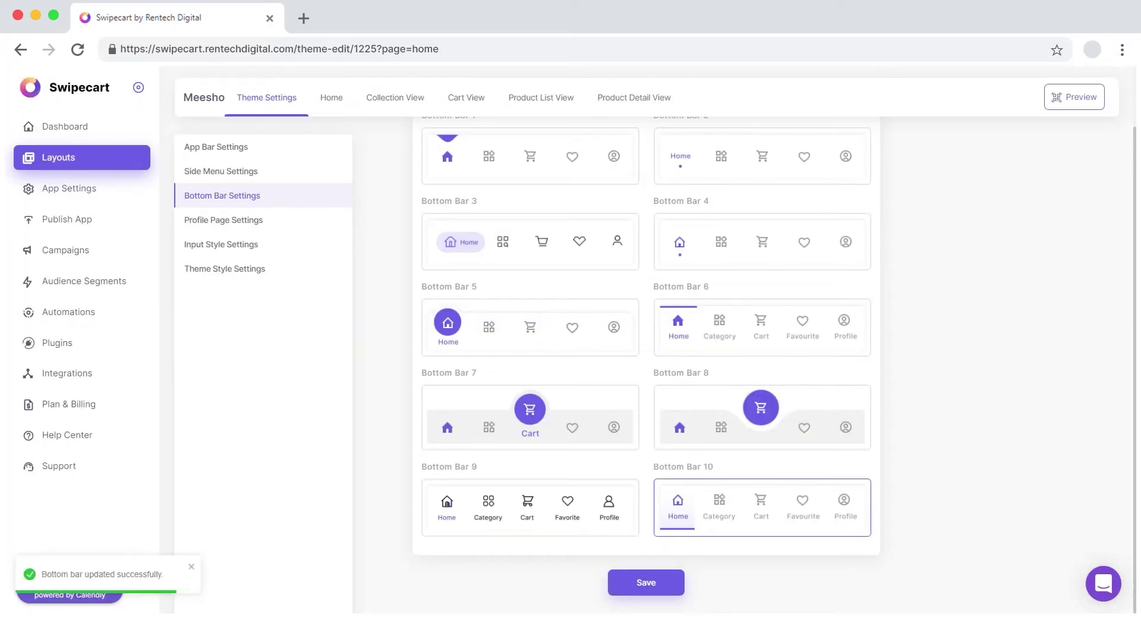
Apply Profile Style 3 to the profile page and confirm the update.
{"action": "left_click", "coordinate": [232, 221]}
{"action": "left_click", "coordinate": [637, 587]}
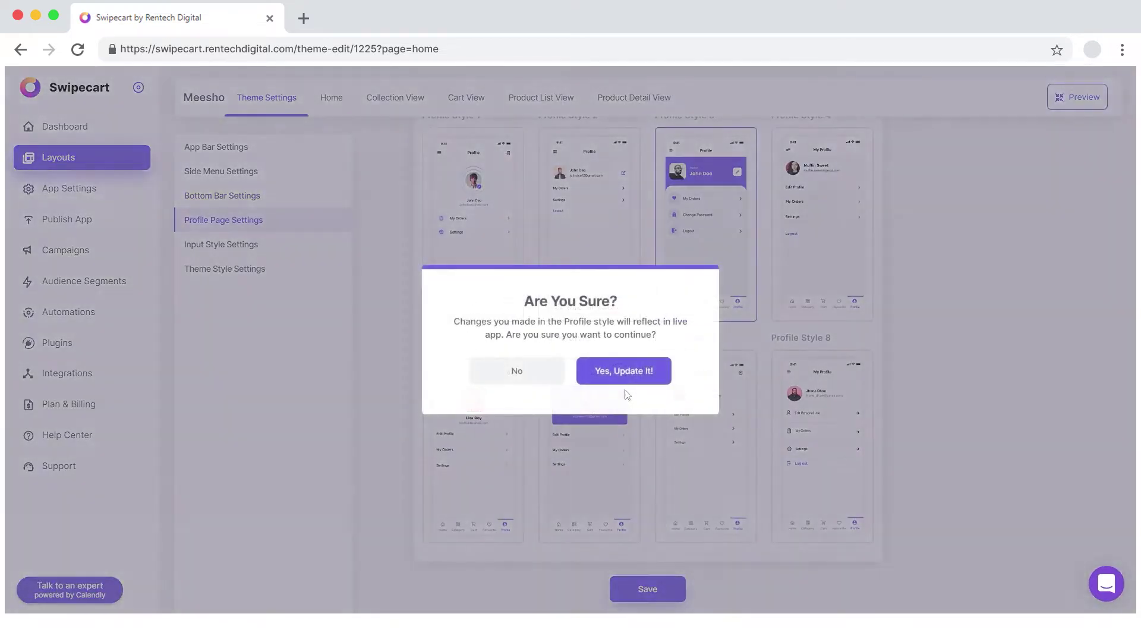
{"action": "left_click", "coordinate": [627, 373]}
Save Input Style 1 as the layout's input style and confirm the update.
{"action": "left_click", "coordinate": [215, 248]}
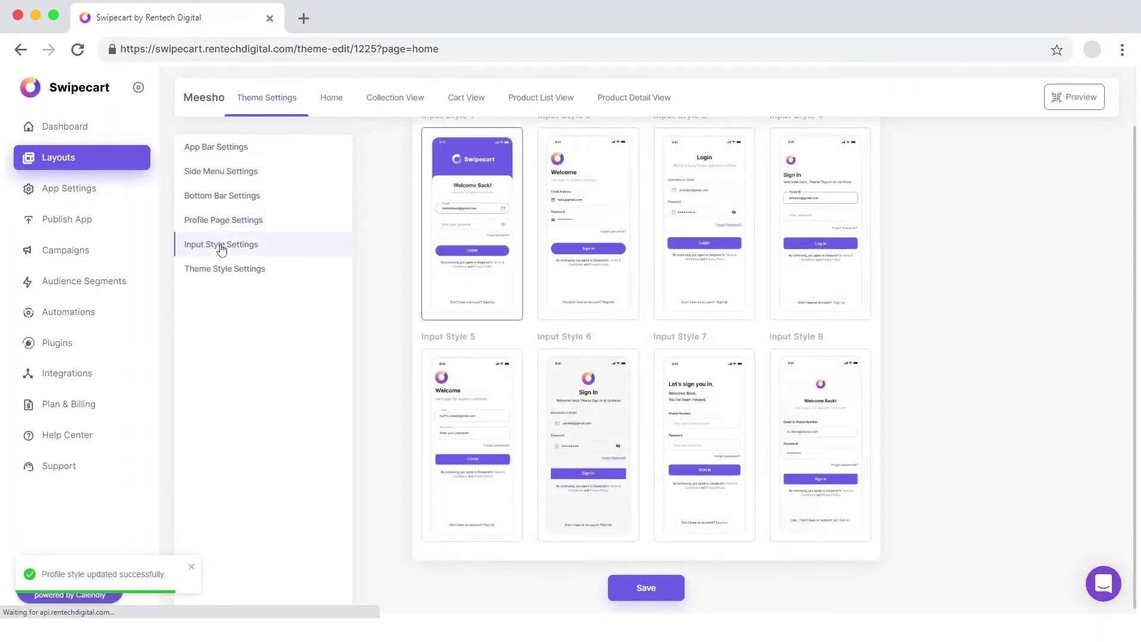
{"action": "left_click", "coordinate": [646, 596]}
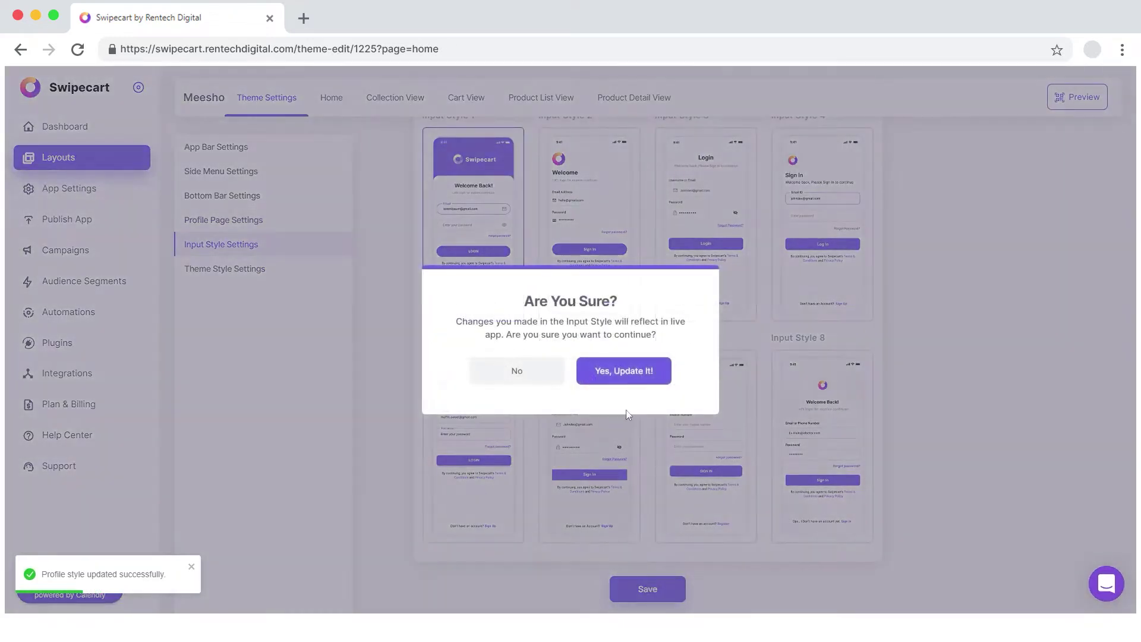
{"action": "left_click", "coordinate": [622, 373]}
Set the font style in the Theme Style Settings to Poppins.
{"action": "left_click", "coordinate": [229, 272]}
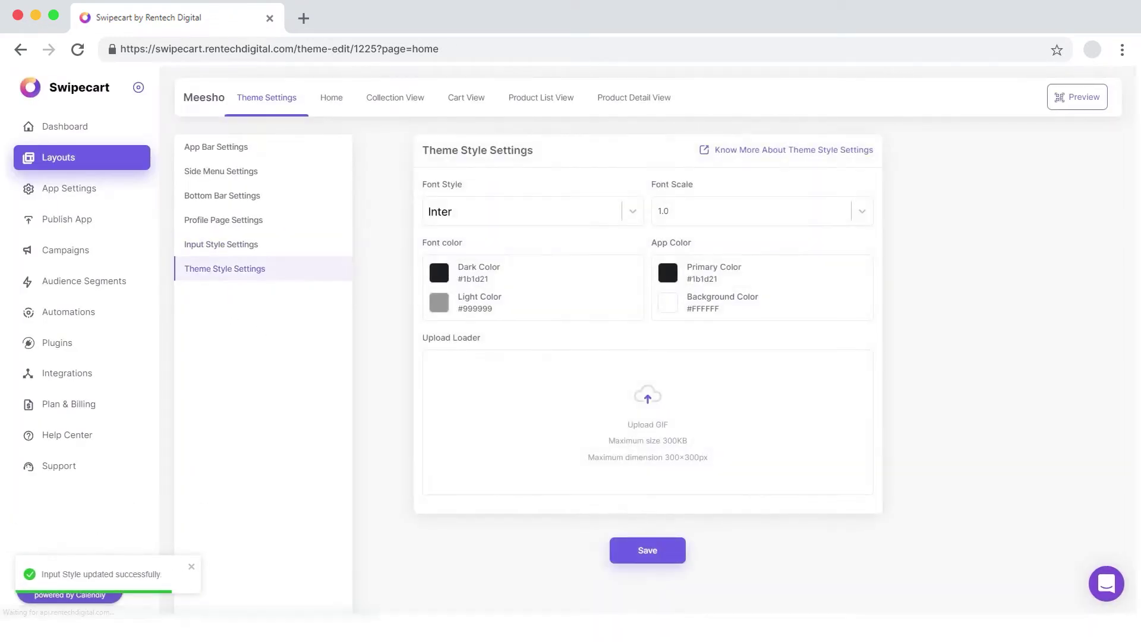
{"action": "left_click", "coordinate": [470, 215]}
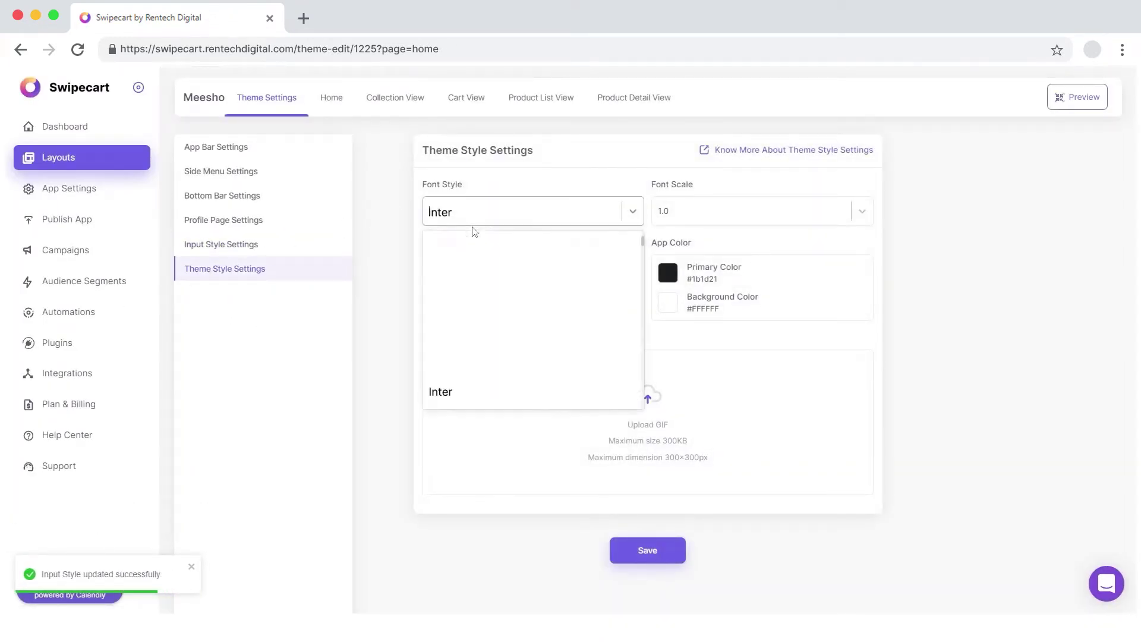
{"action": "type", "text": "popi"}
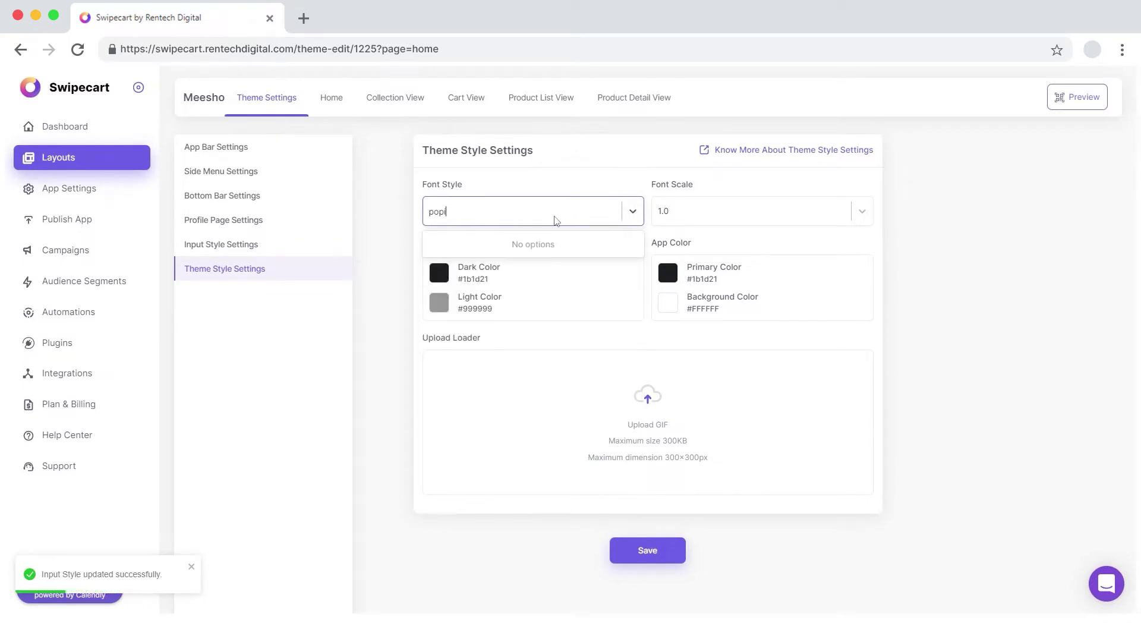
{"action": "key", "text": "BackSpace"}
{"action": "left_click", "coordinate": [461, 244]}
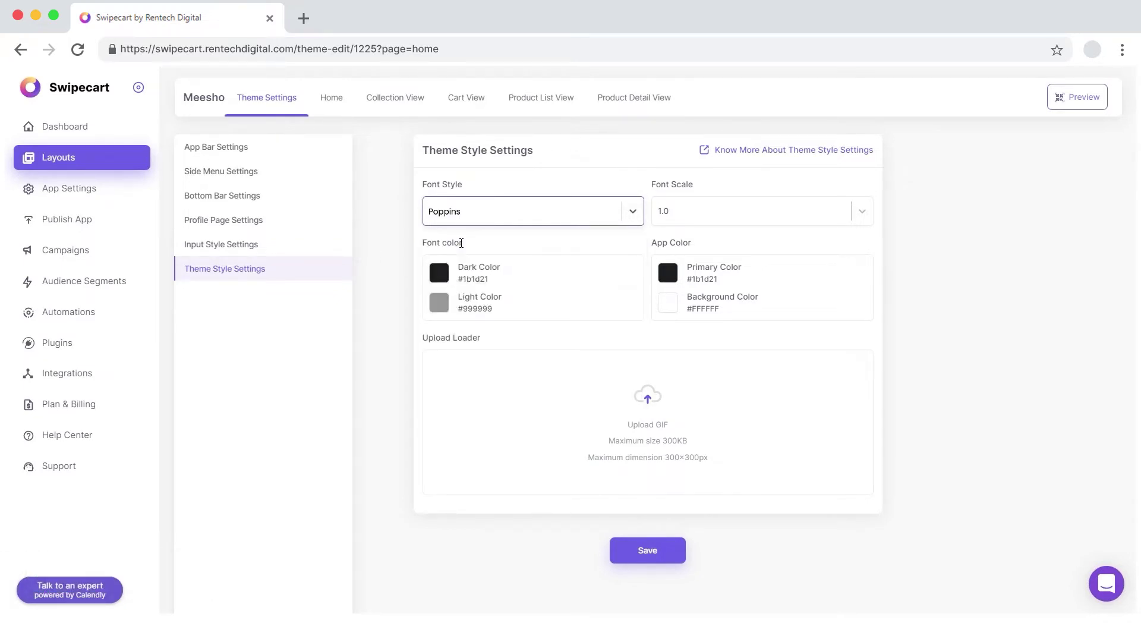
Set the theme's dark font color to #121212, primary color to #F43397 and background color to #fafafa.
{"action": "left_click", "coordinate": [443, 277]}
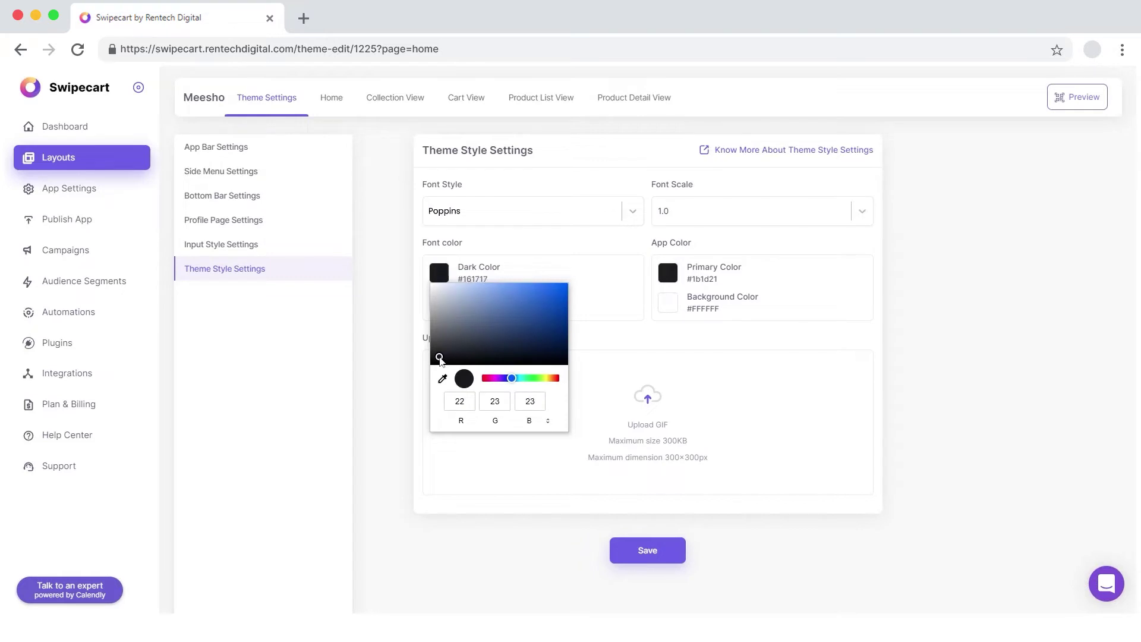
{"action": "left_click", "coordinate": [668, 273]}
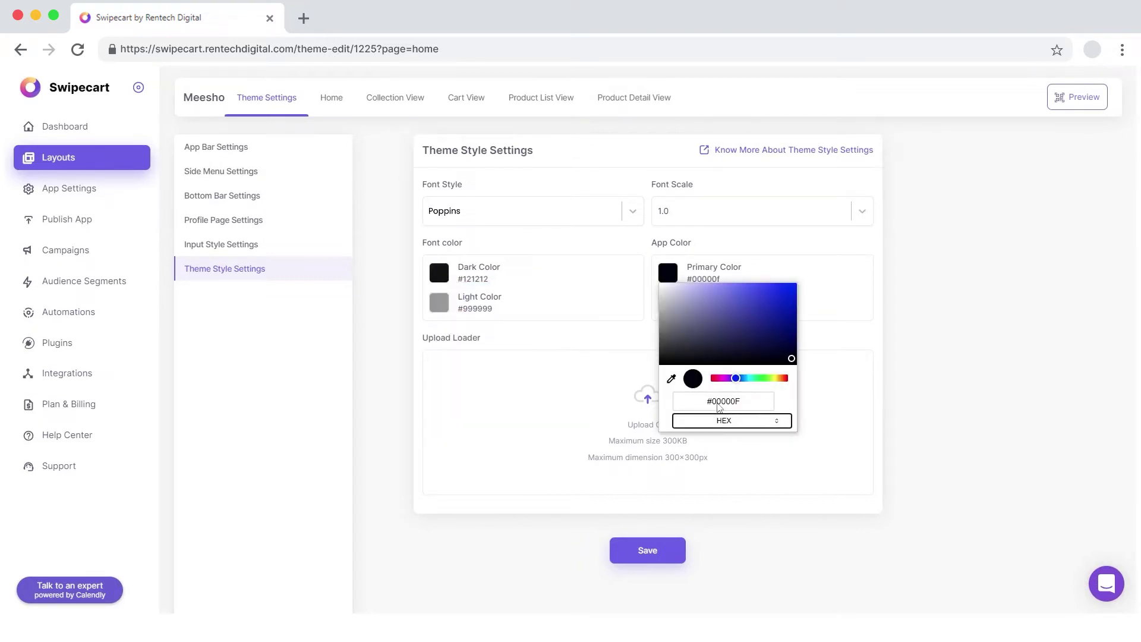
{"action": "left_click", "coordinate": [719, 405]}
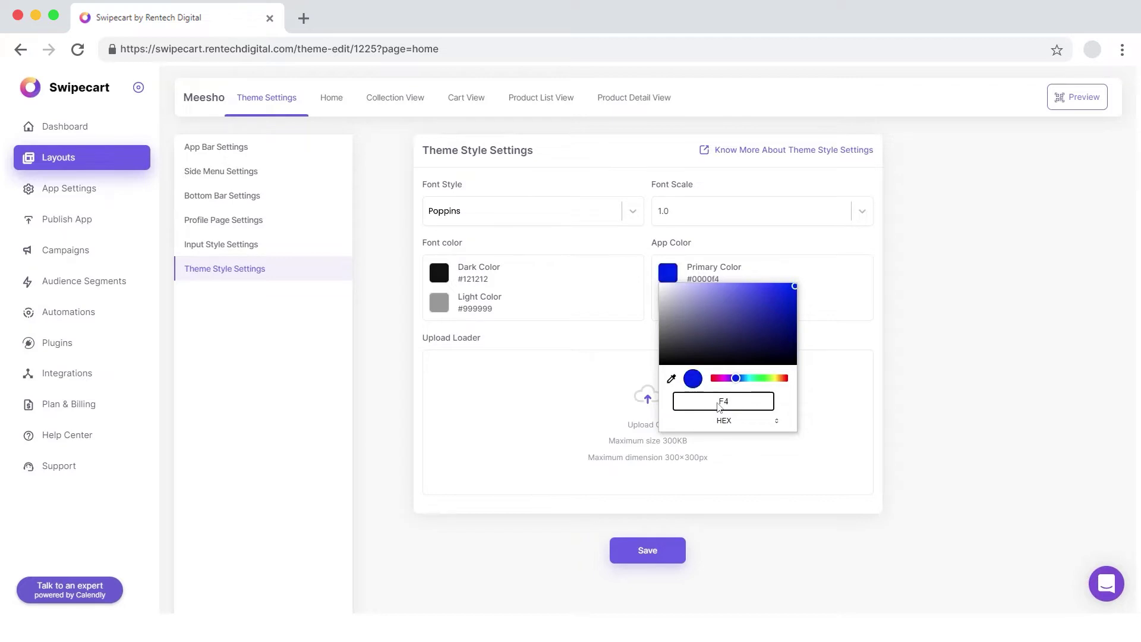
{"action": "type", "text": "F43397"}
{"action": "key", "text": "Return"}
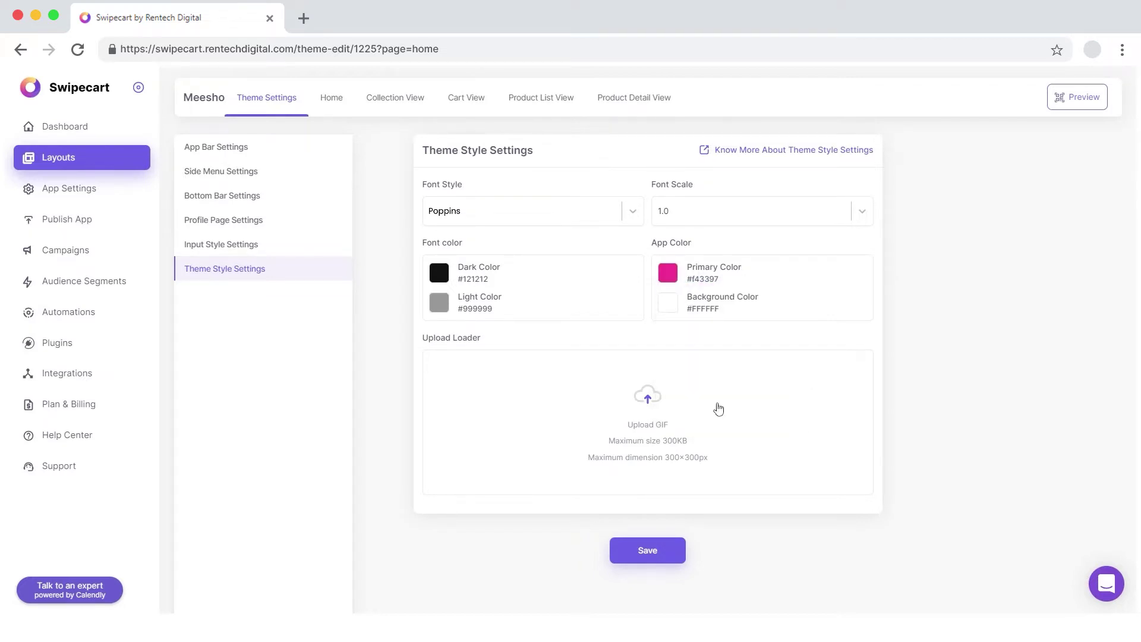
{"action": "left_click", "coordinate": [669, 303]}
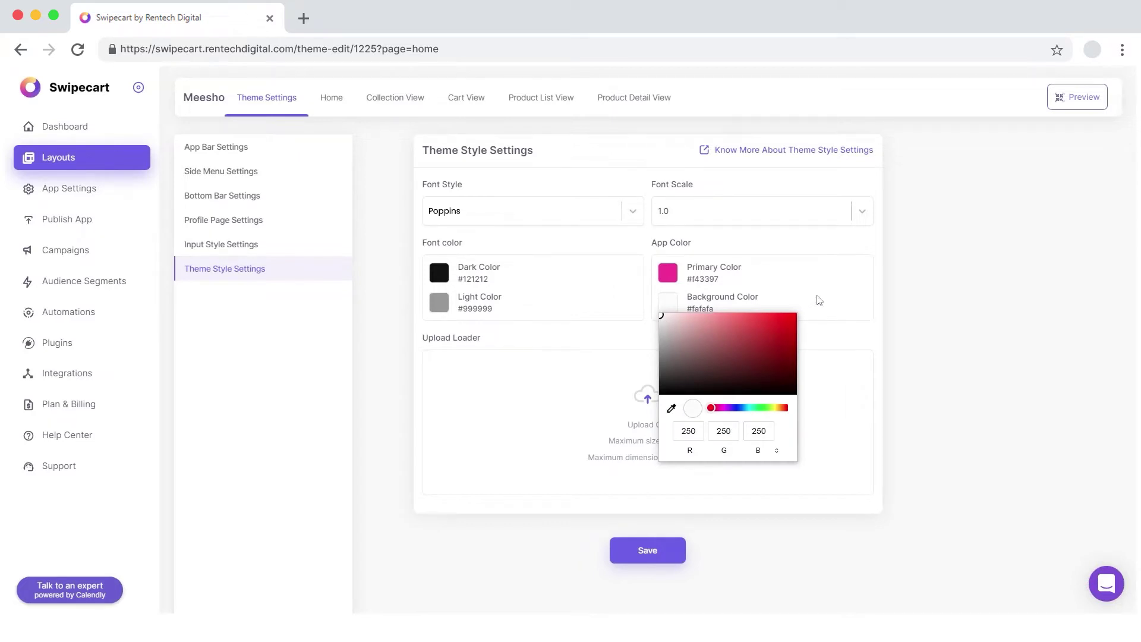
Upload the 1_loader GIF as the app loader, then save and confirm the theme style.
{"action": "left_click", "coordinate": [642, 437]}
{"action": "left_click", "coordinate": [440, 245]}
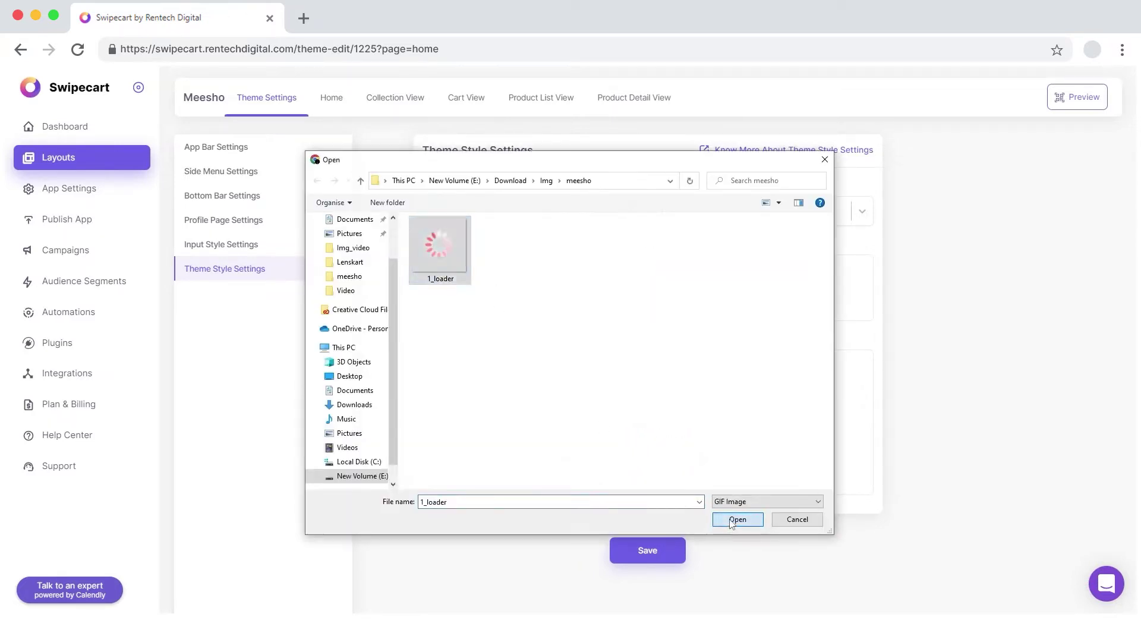
{"action": "left_click", "coordinate": [732, 520]}
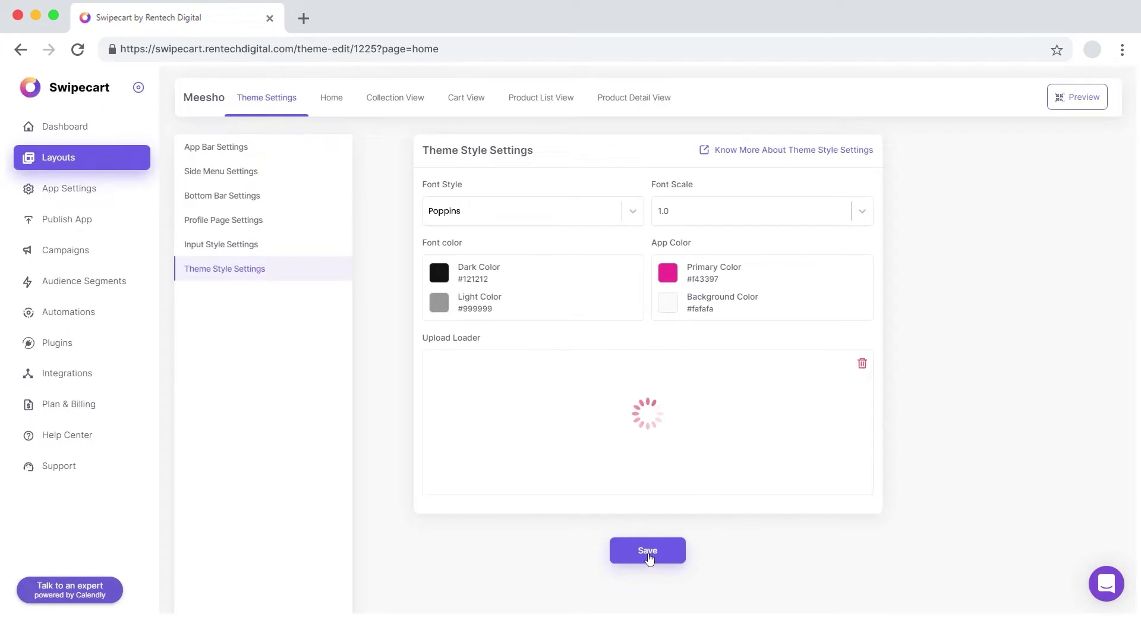
{"action": "left_click", "coordinate": [649, 558]}
{"action": "left_click", "coordinate": [642, 372]}
Add a Search widget to the Home page of the layout.
{"action": "left_click", "coordinate": [331, 98]}
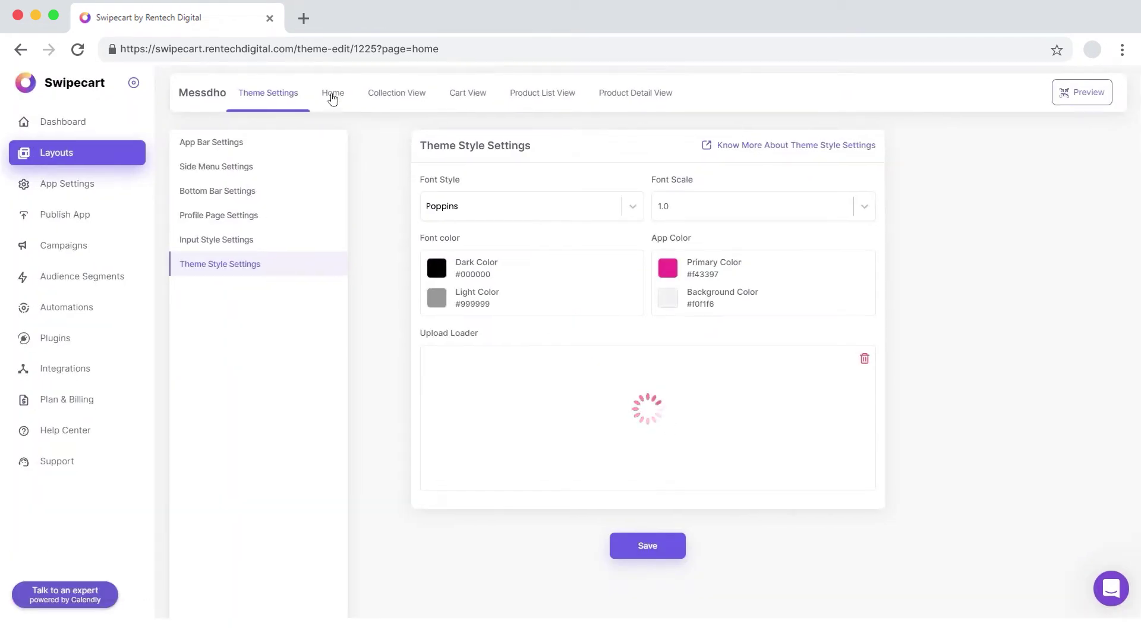
{"action": "left_click", "coordinate": [981, 150]}
{"action": "left_click", "coordinate": [947, 303]}
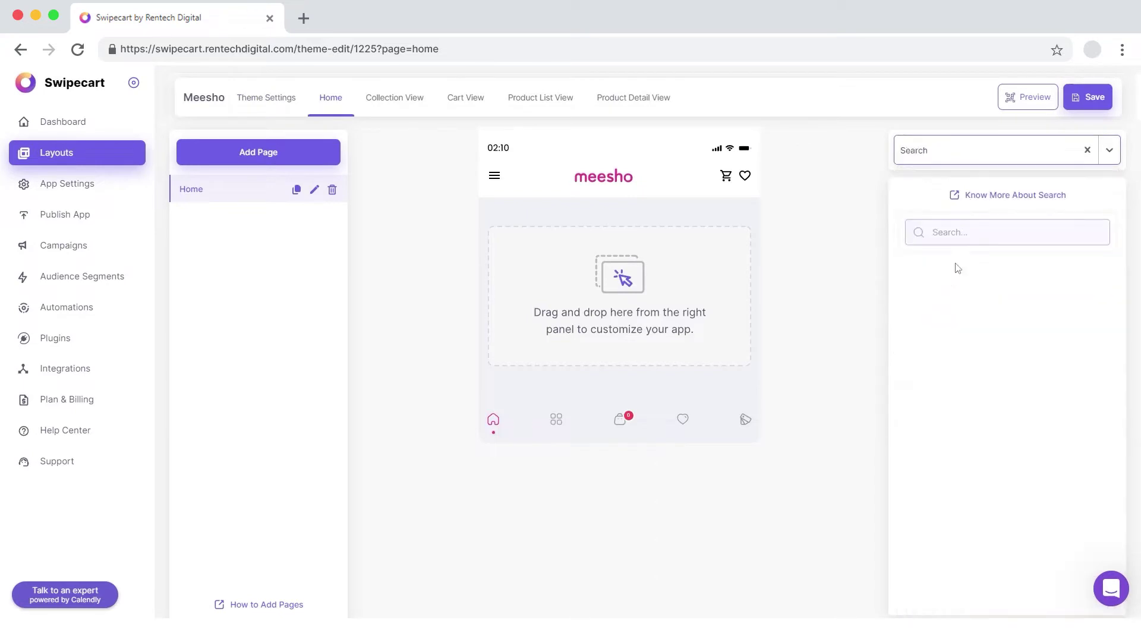
{"action": "left_click_drag", "start_coordinate": [963, 232], "coordinate": [566, 257]}
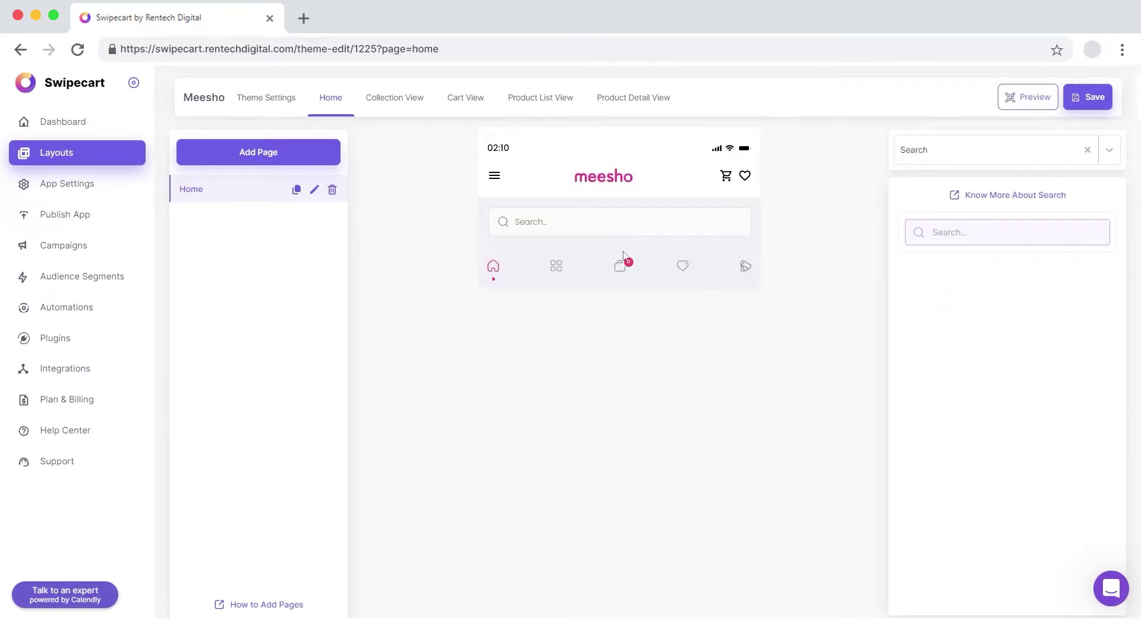
Add a Carousel Banner (2.5:1) widget below the search bar on the Home page and open its banner settings.
{"action": "left_click", "coordinate": [959, 157]}
{"action": "left_click", "coordinate": [940, 200]}
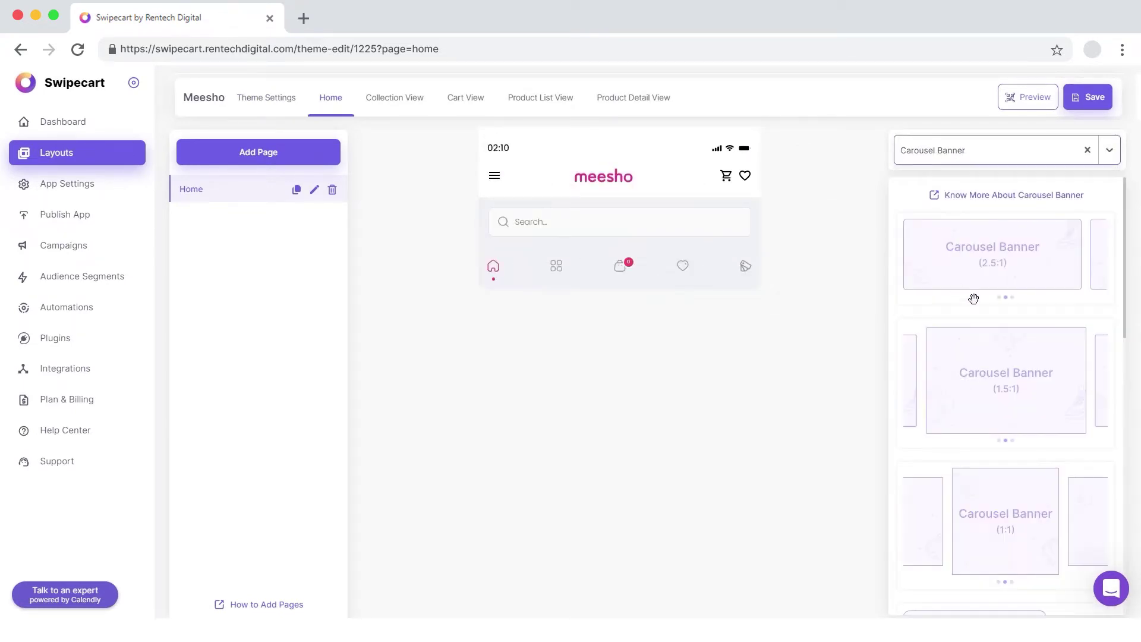
{"action": "left_click_drag", "start_coordinate": [973, 299], "coordinate": [600, 324]}
{"action": "left_click", "coordinate": [816, 259]}
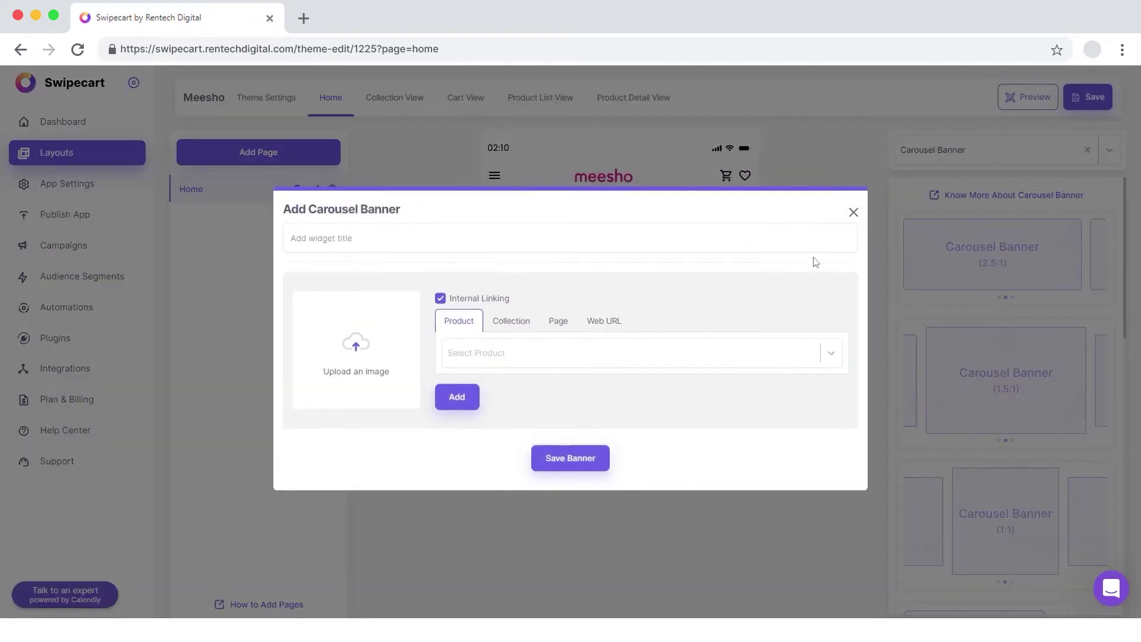
Fill the carousel with the slider banner images, starting with 2_slider_banner_01, linked to products, and save the banner.
{"action": "left_click", "coordinate": [476, 353]}
{"action": "left_click", "coordinate": [482, 389]}
{"action": "left_click", "coordinate": [356, 345]}
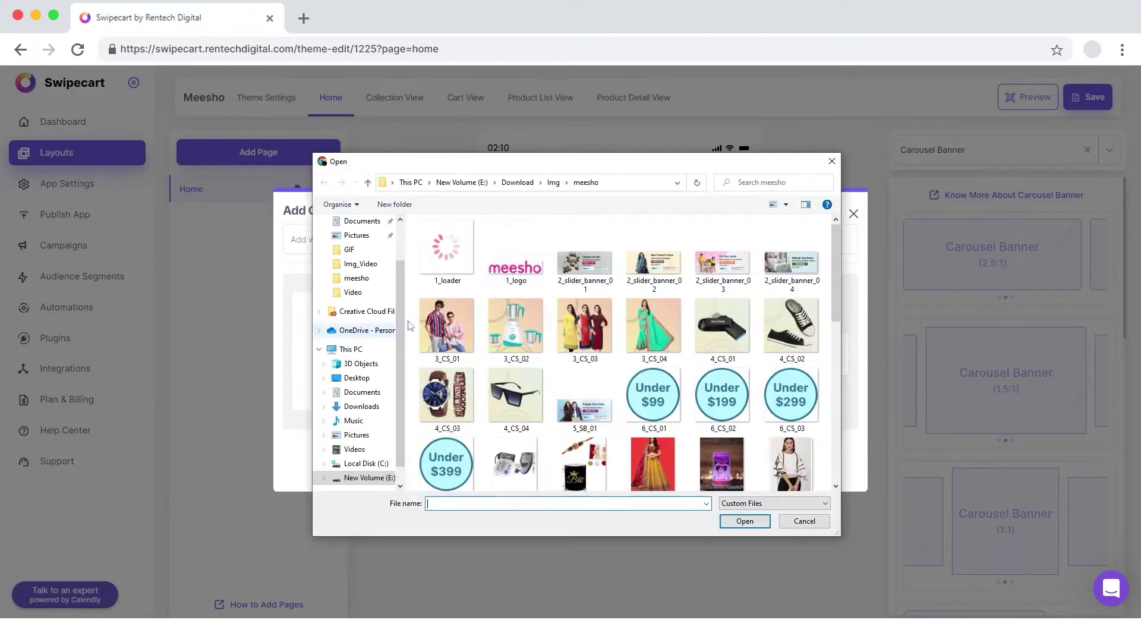
{"action": "double_click", "coordinate": [608, 255]}
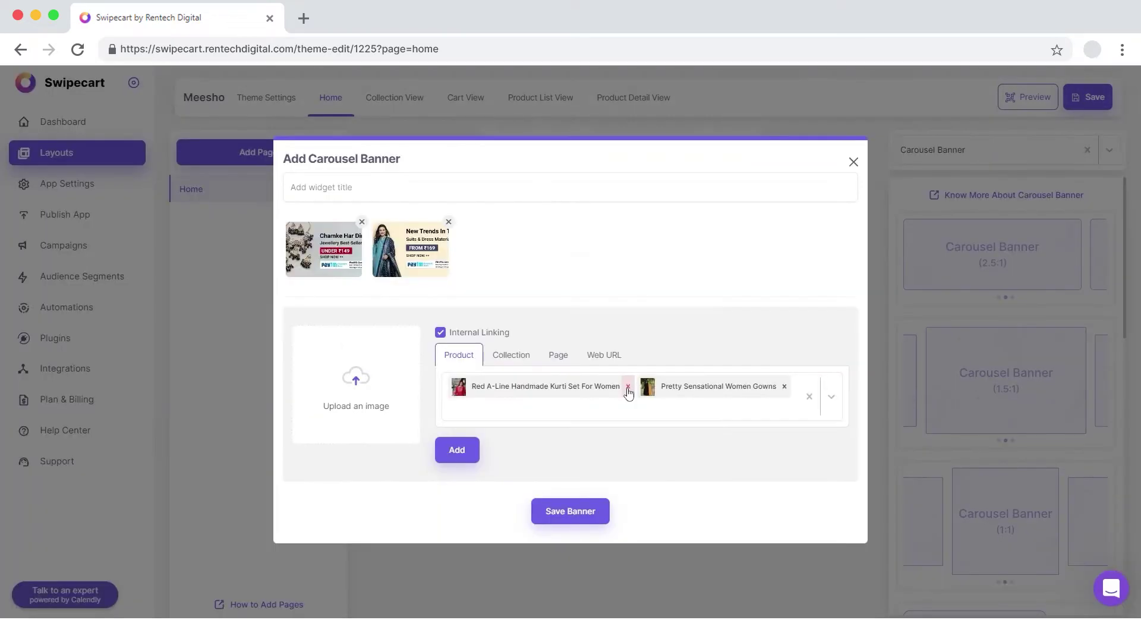
{"action": "left_click", "coordinate": [626, 387]}
{"action": "left_click", "coordinate": [459, 451]}
{"action": "left_click", "coordinate": [581, 509]}
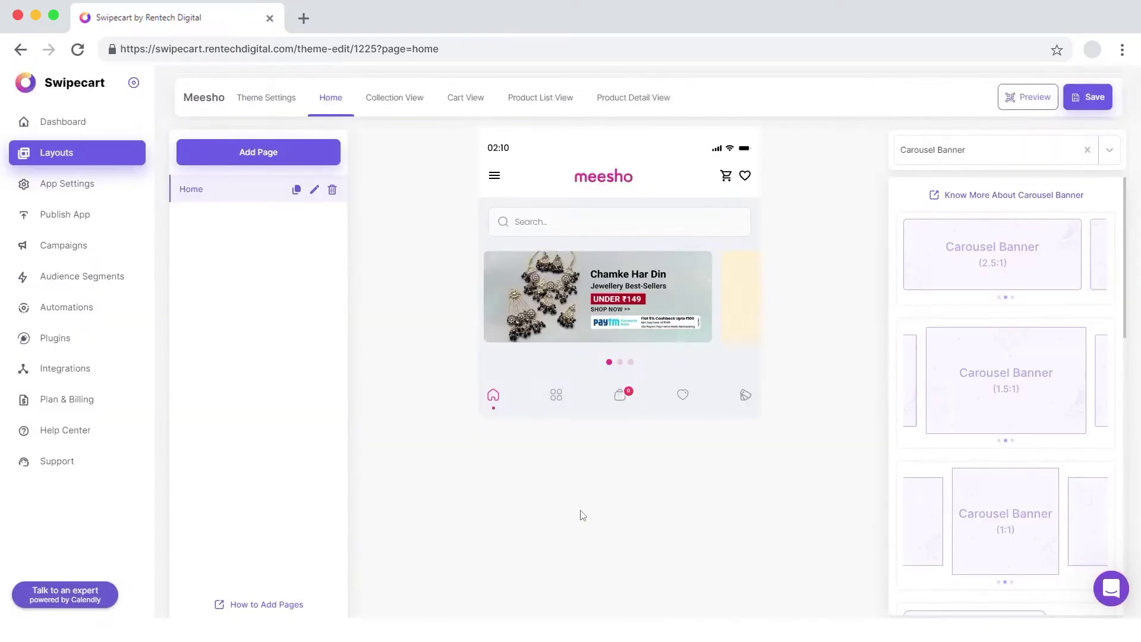
Set the carousel banner's image style to Cover and save the style.
{"action": "left_click", "coordinate": [805, 286]}
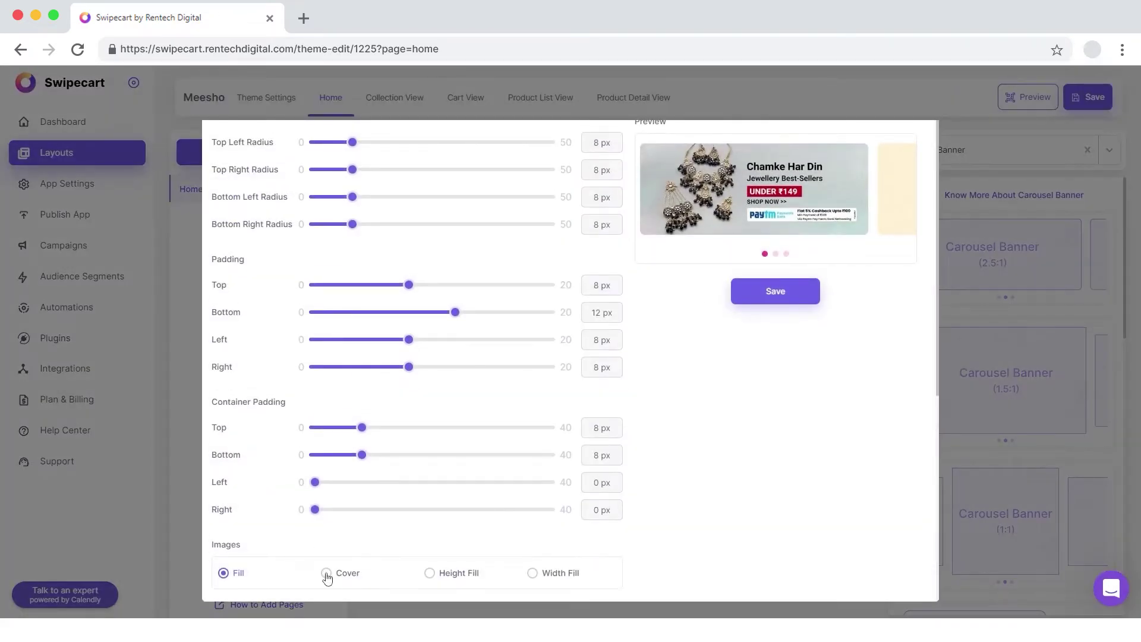
{"action": "left_click", "coordinate": [327, 574]}
{"action": "scroll", "coordinate": [449, 509], "scroll_direction": "down", "scroll_amount": 2}
{"action": "left_click", "coordinate": [776, 291]}
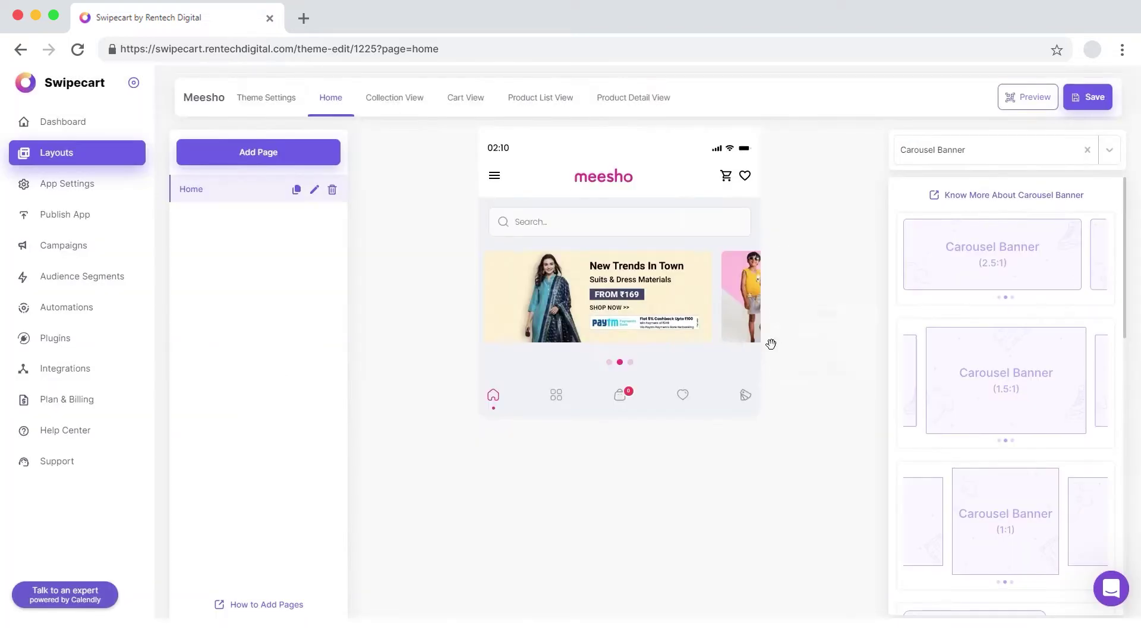
Add a square collection slider with title and radius below the carousel banner on the Home page.
{"action": "left_click", "coordinate": [1010, 146]}
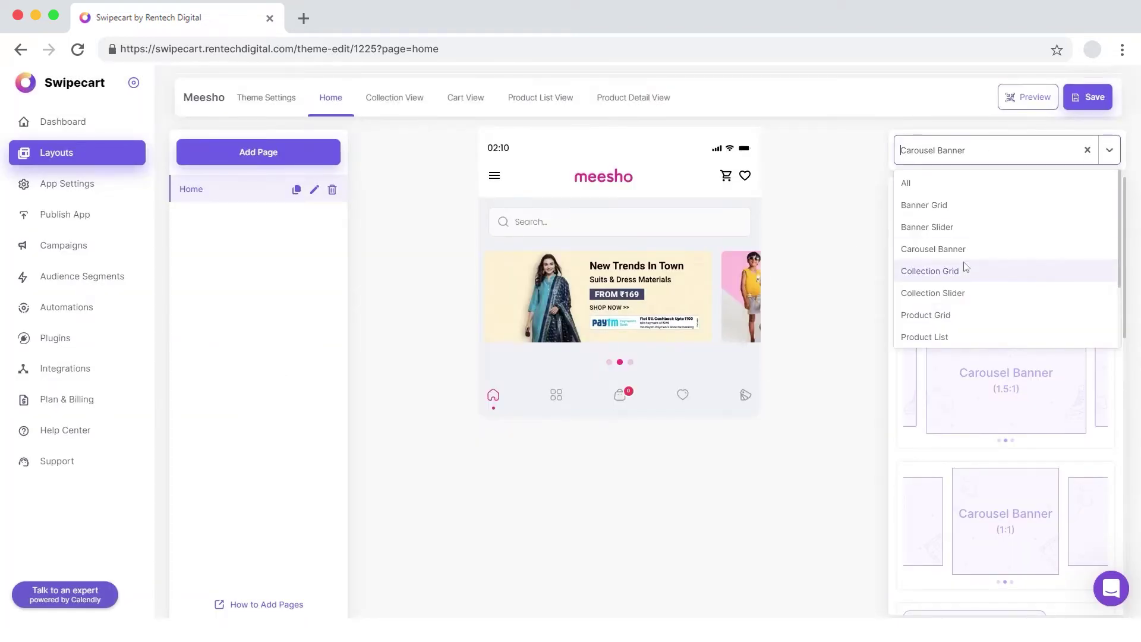
{"action": "left_click", "coordinate": [948, 294]}
{"action": "scroll", "coordinate": [988, 433], "scroll_direction": "down", "scroll_amount": 3}
{"action": "left_click_drag", "start_coordinate": [923, 503], "coordinate": [618, 428]}
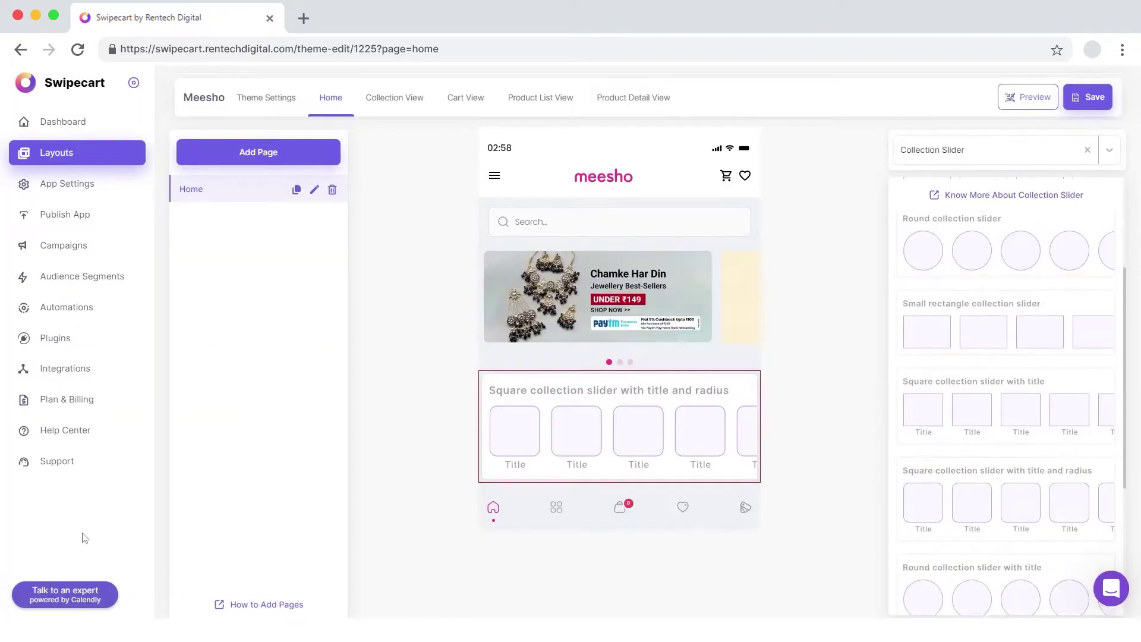
Title the new collection slider "Top Selling".
{"action": "left_click", "coordinate": [790, 381]}
{"action": "left_click", "coordinate": [334, 250]}
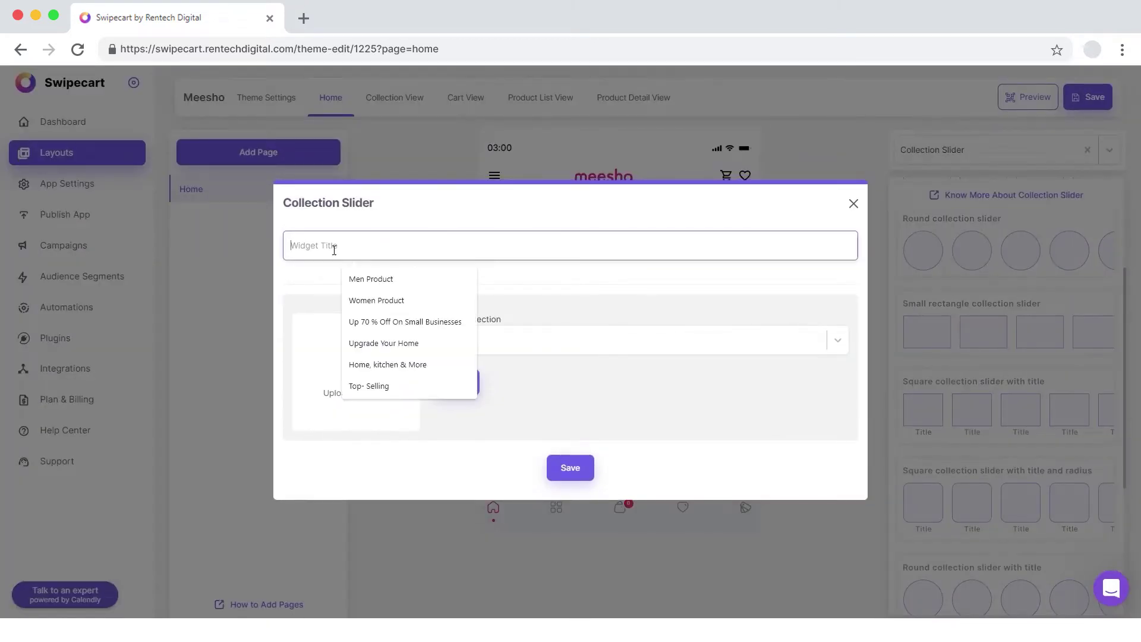
{"action": "type", "text": "Top Selling"}
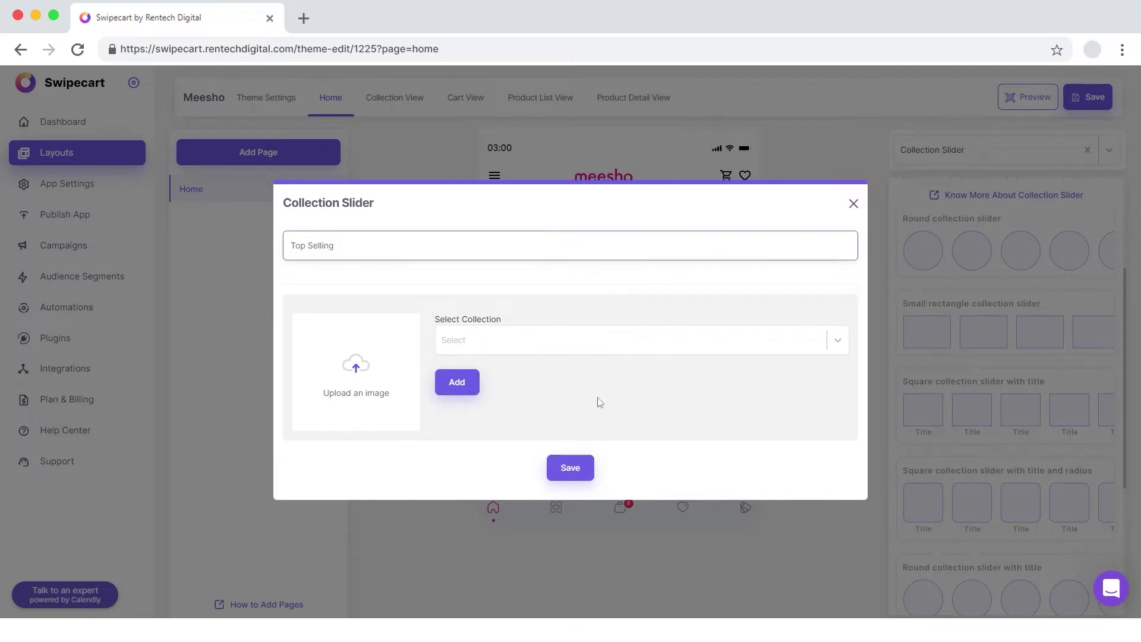
Add collections with custom images to the Top Selling slider, starting with Up To 50% Off using 3_CS_01, and save it.
{"action": "left_click", "coordinate": [453, 340]}
{"action": "left_click", "coordinate": [480, 377]}
{"action": "left_click", "coordinate": [366, 371]}
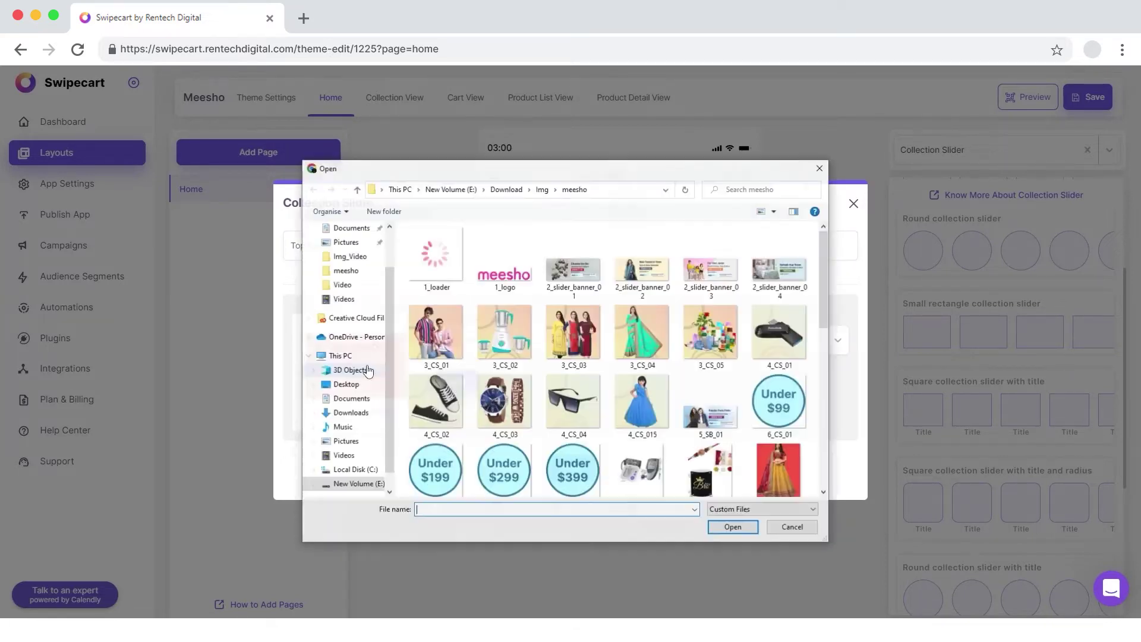
{"action": "left_click", "coordinate": [462, 340]}
{"action": "left_click", "coordinate": [748, 529]}
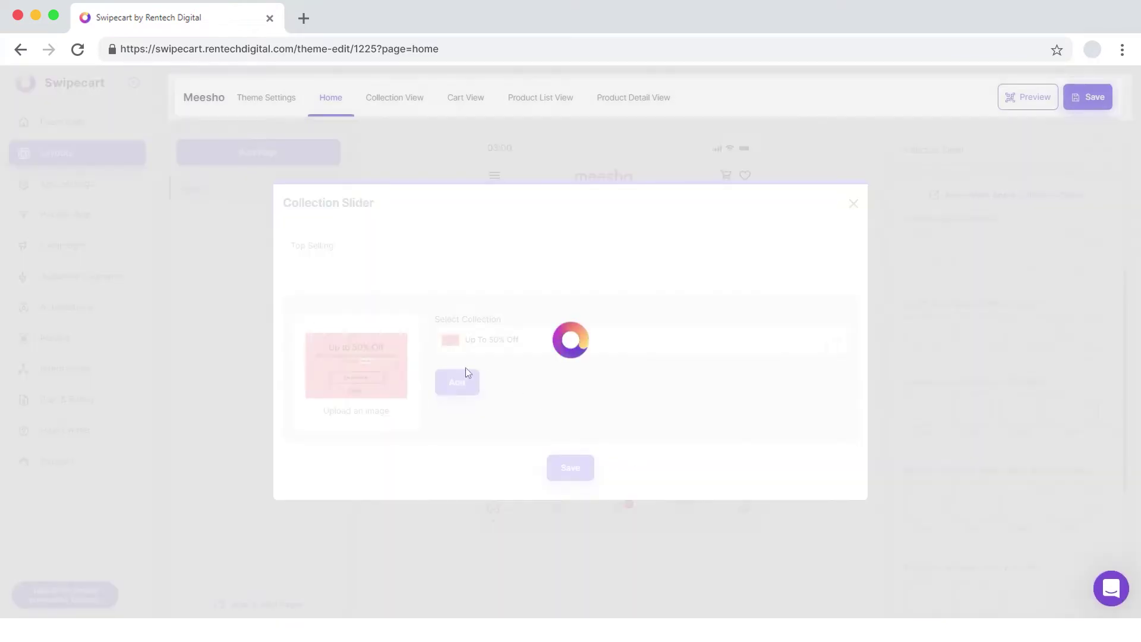
{"action": "left_click", "coordinate": [456, 425]}
{"action": "left_click", "coordinate": [571, 503]}
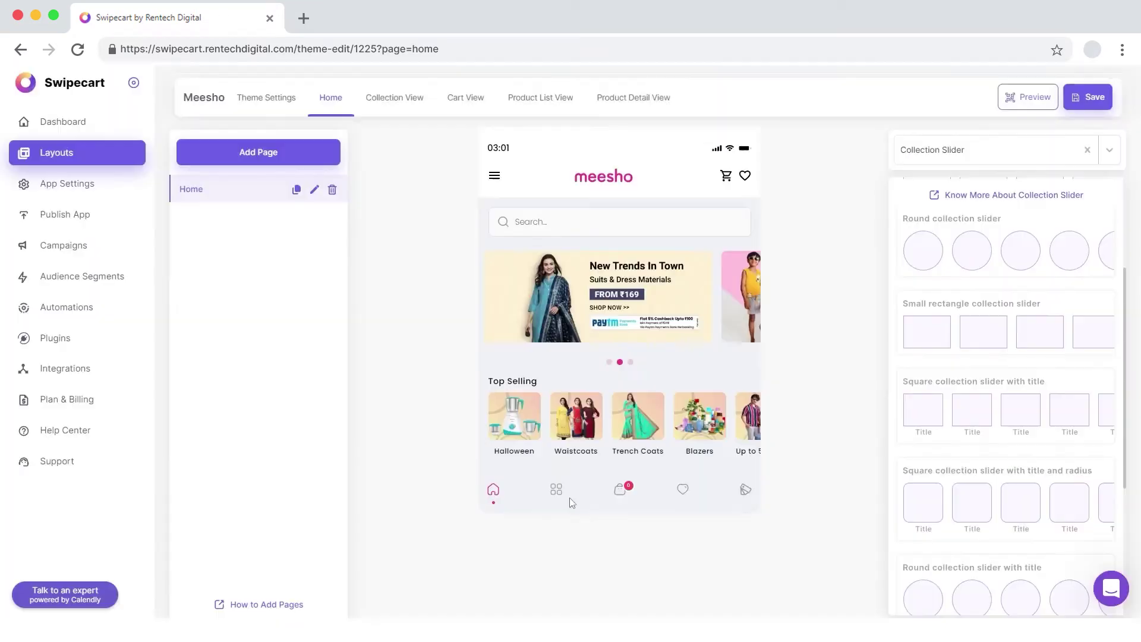
Set the Top Selling slider's images to Cover, enable its box shadow, and save the style.
{"action": "left_click", "coordinate": [811, 416]}
{"action": "scroll", "coordinate": [395, 538], "scroll_direction": "down", "scroll_amount": 3}
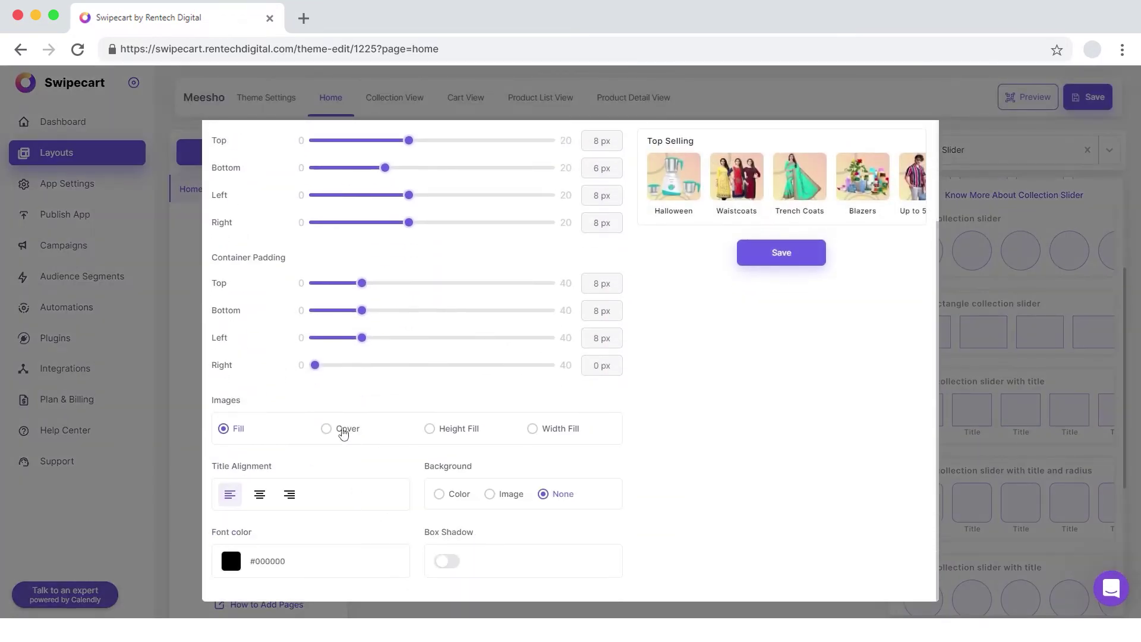
{"action": "left_click", "coordinate": [326, 429]}
{"action": "left_click", "coordinate": [447, 562]}
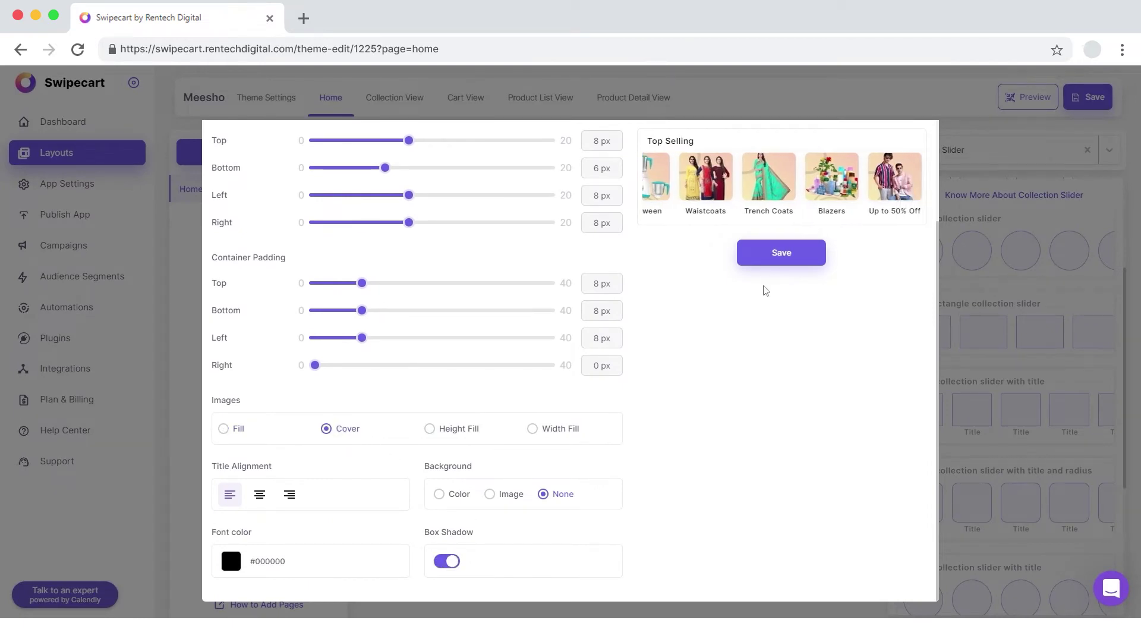
{"action": "left_click", "coordinate": [781, 254]}
Duplicate the Top Selling slider block and change the copy's title to "Top Demand".
{"action": "left_click", "coordinate": [809, 443]}
{"action": "left_click", "coordinate": [809, 473]}
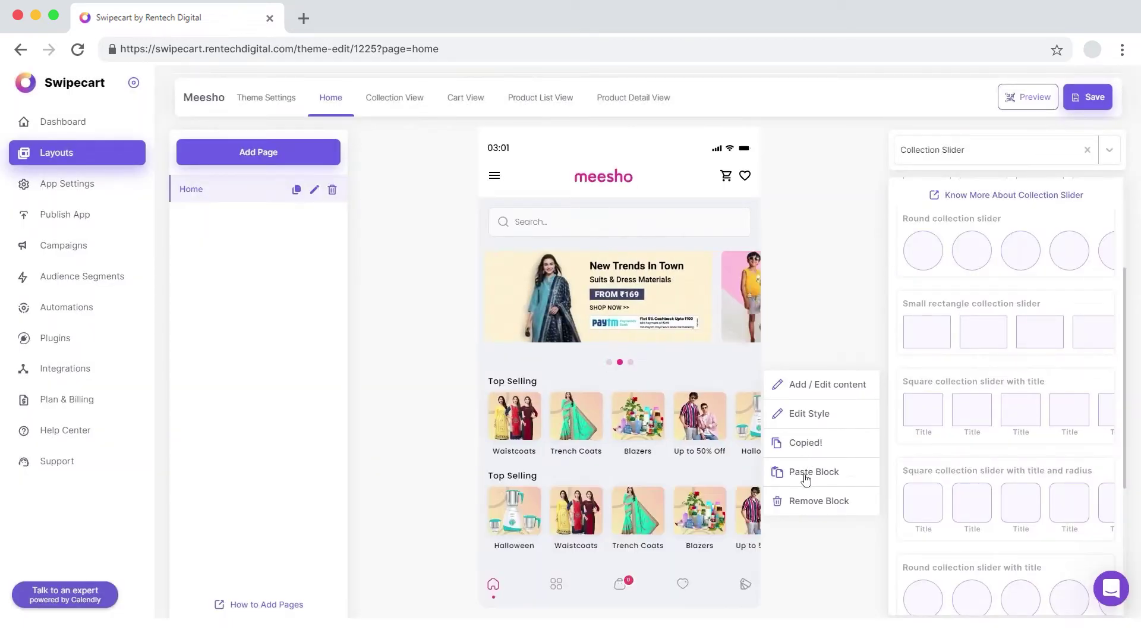
{"action": "left_click", "coordinate": [806, 407]}
{"action": "left_click", "coordinate": [359, 202]}
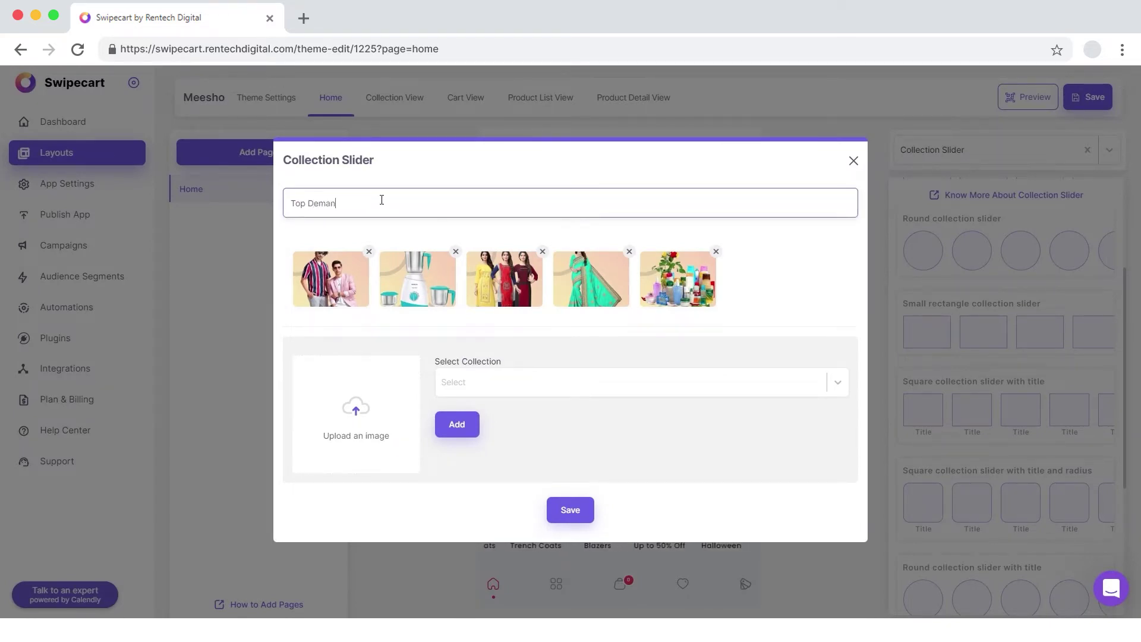
Remove all five existing collection images from the Top Demand slider.
{"action": "left_click", "coordinate": [369, 251]}
{"action": "left_click", "coordinate": [369, 252]}
{"action": "left_click", "coordinate": [368, 251]}
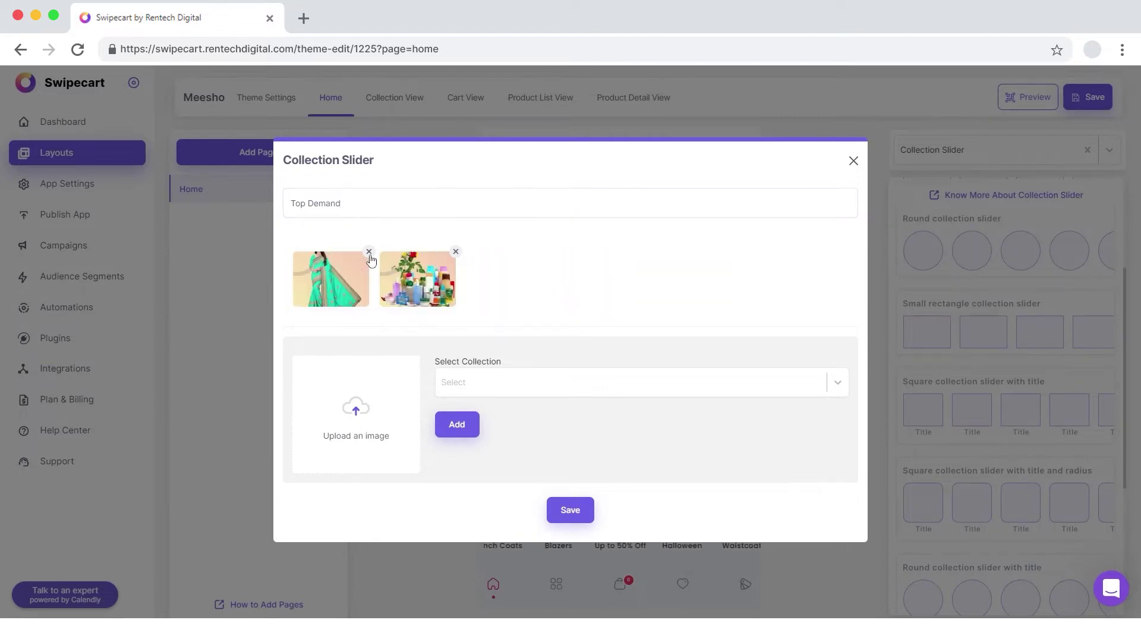
{"action": "left_click", "coordinate": [368, 252]}
{"action": "left_click", "coordinate": [369, 251]}
Fill the Top Demand slider with collections and 4_CS images, from Sweater Vests with 4_CS_01 to Leather with the sunglasses, and save it.
{"action": "left_click", "coordinate": [464, 347]}
{"action": "scroll", "coordinate": [484, 454], "scroll_direction": "down", "scroll_amount": 2}
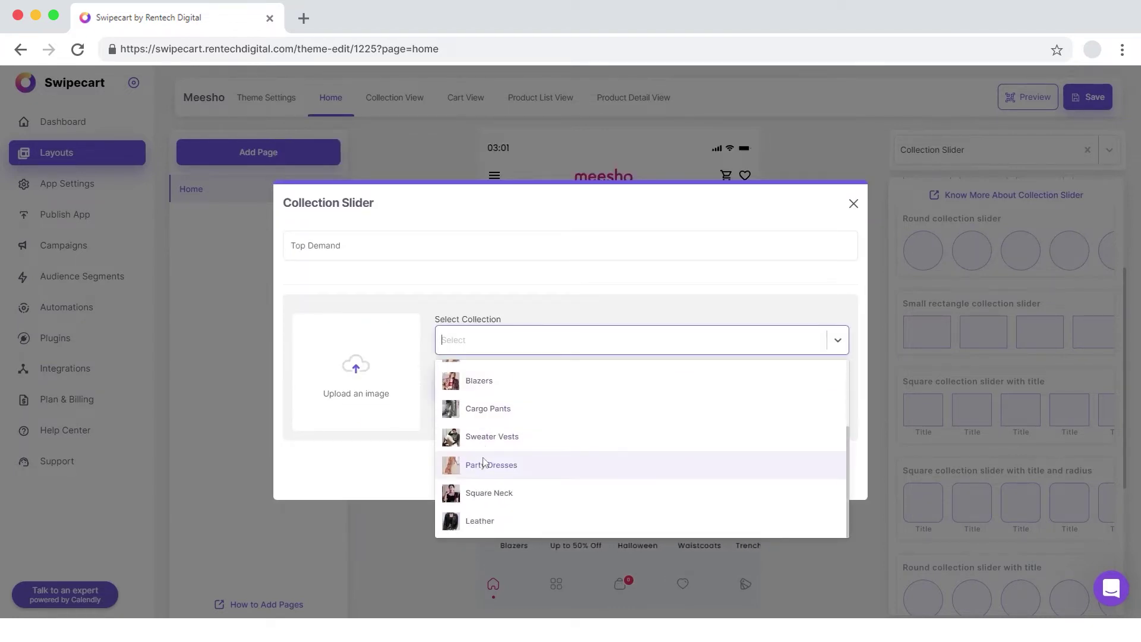
{"action": "left_click", "coordinate": [483, 435]}
{"action": "left_click", "coordinate": [369, 378]}
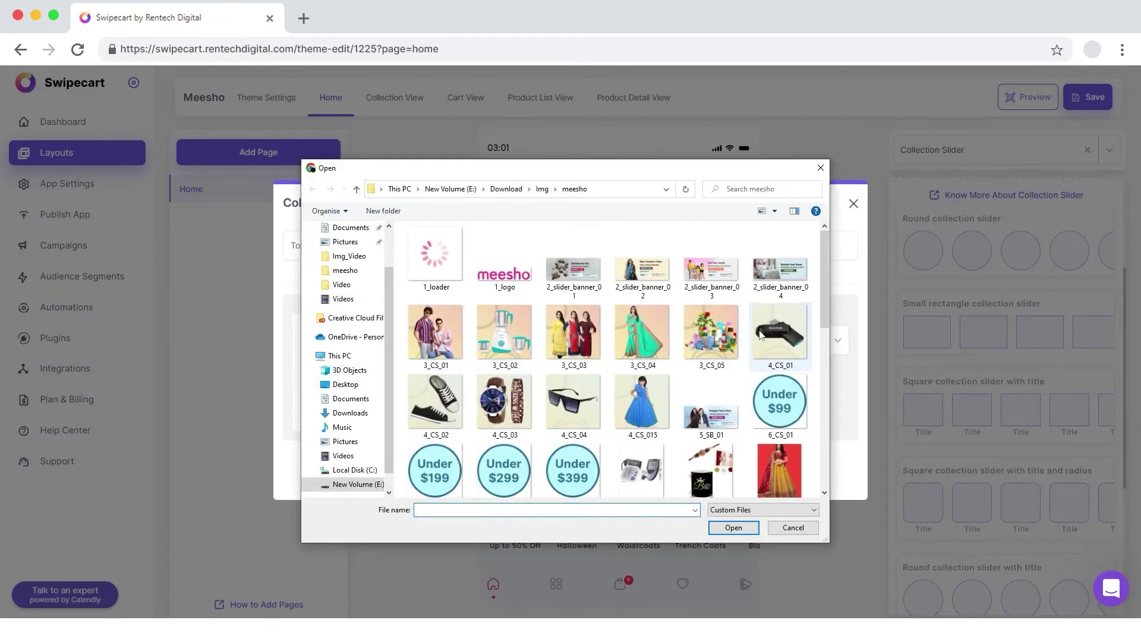
{"action": "left_click", "coordinate": [778, 333]}
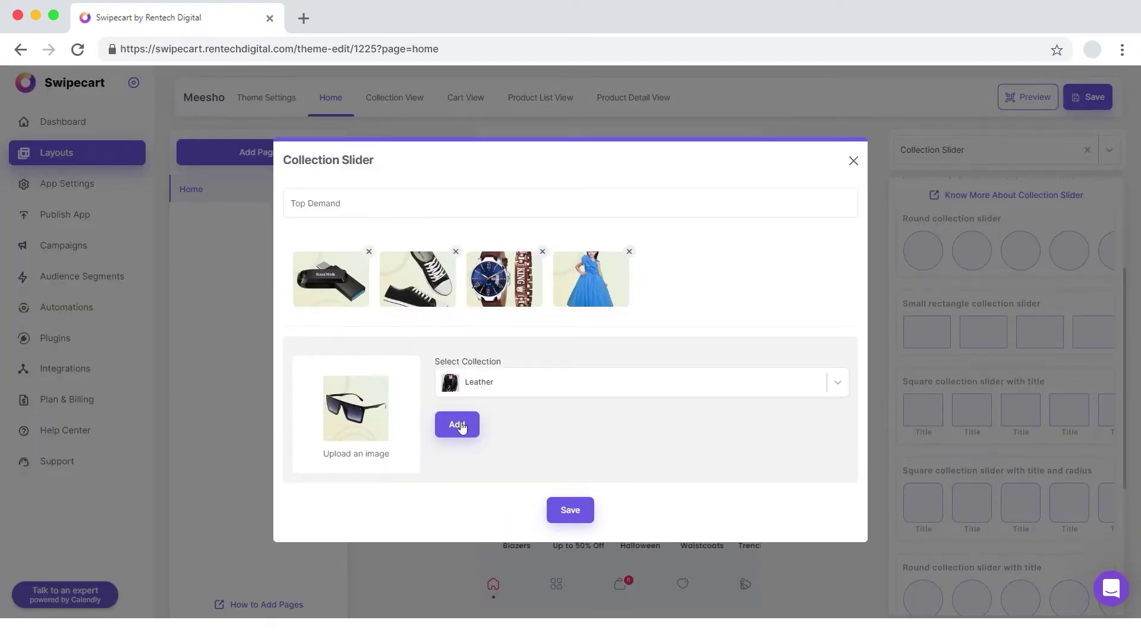
{"action": "left_click", "coordinate": [457, 424]}
{"action": "left_click", "coordinate": [574, 510]}
Add a Single Banner (2.7:1) widget below the Top Demand slider.
{"action": "left_click", "coordinate": [937, 151]}
{"action": "scroll", "coordinate": [948, 334], "scroll_direction": "down", "scroll_amount": 2}
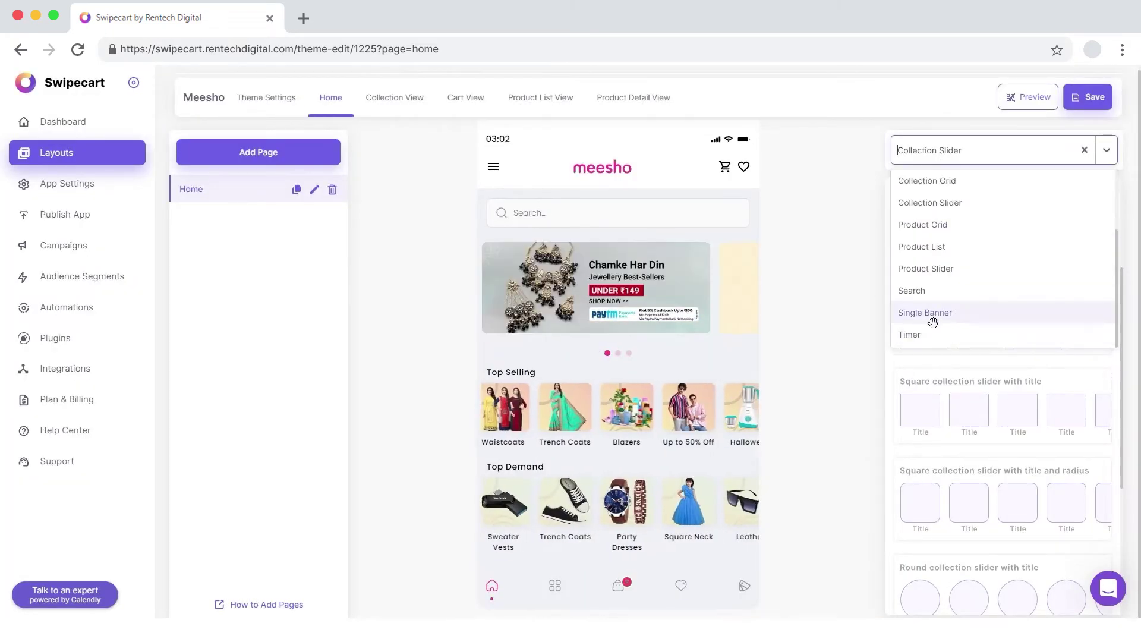
{"action": "left_click", "coordinate": [935, 315]}
{"action": "left_click_drag", "start_coordinate": [984, 337], "coordinate": [654, 588]}
Link the single banner to the Halloween collection, upload the Popular Party Picks image, and save the banner.
{"action": "left_click", "coordinate": [823, 447]}
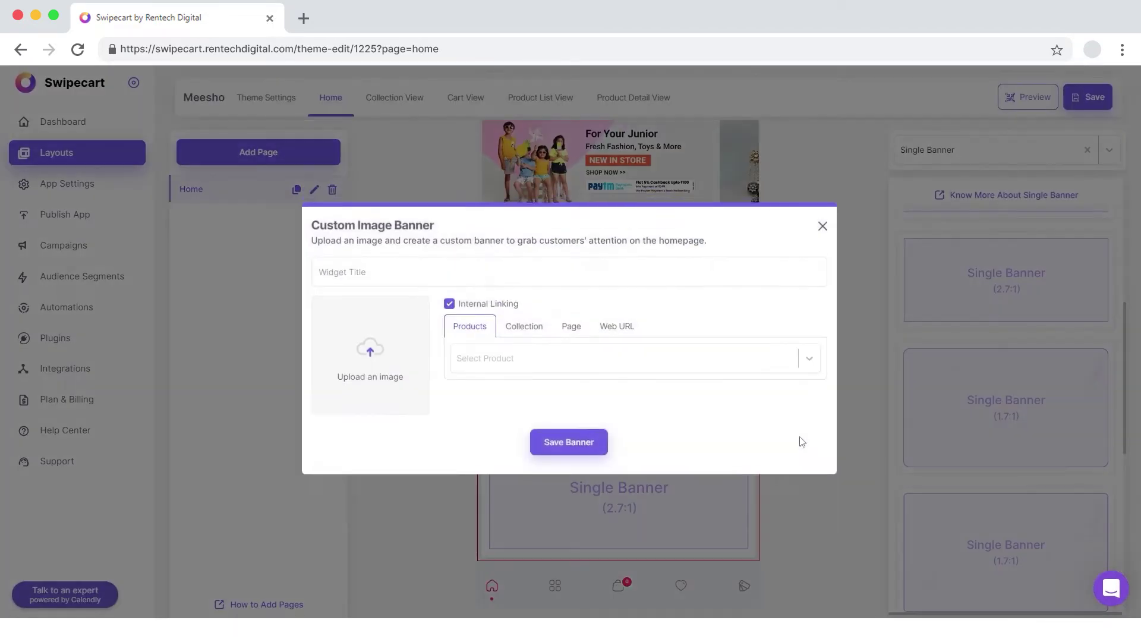
{"action": "left_click", "coordinate": [525, 328]}
{"action": "left_click", "coordinate": [517, 359]}
{"action": "left_click", "coordinate": [460, 421]}
{"action": "left_click", "coordinate": [370, 357]}
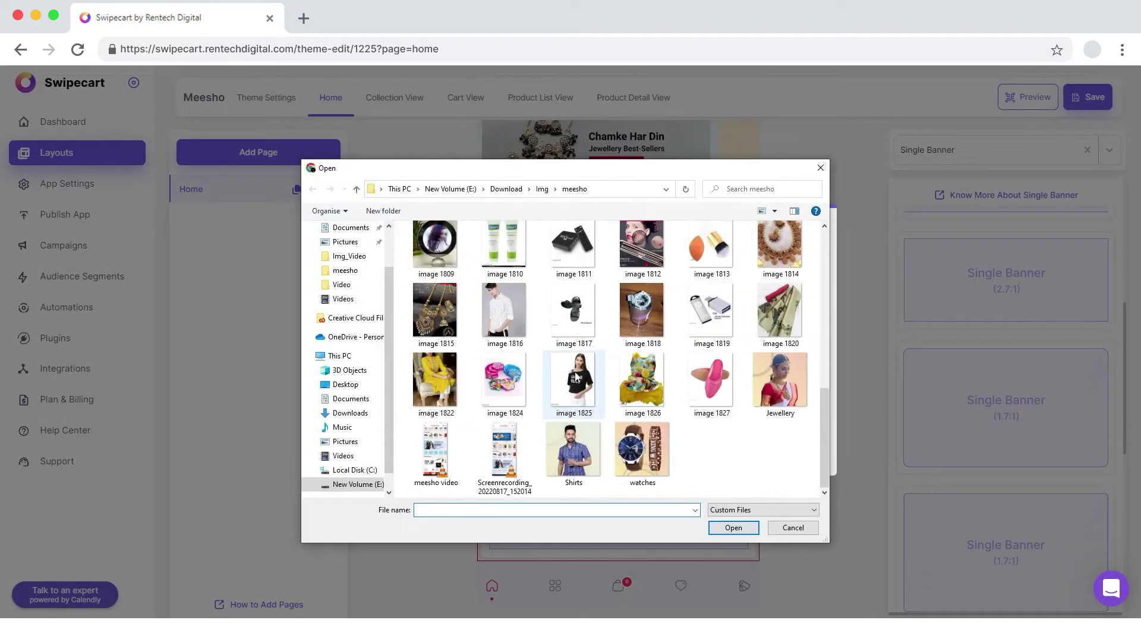
{"action": "scroll", "coordinate": [612, 356], "scroll_direction": "down", "scroll_amount": 5}
{"action": "left_click", "coordinate": [712, 324]}
{"action": "left_click", "coordinate": [734, 528]}
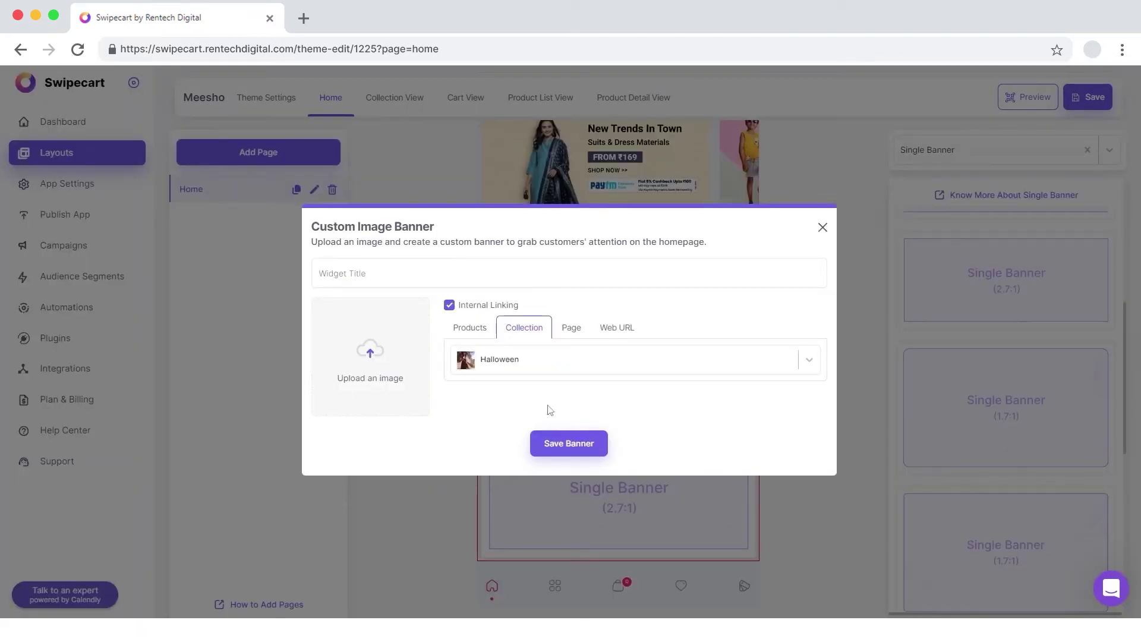
{"action": "left_click", "coordinate": [568, 443]}
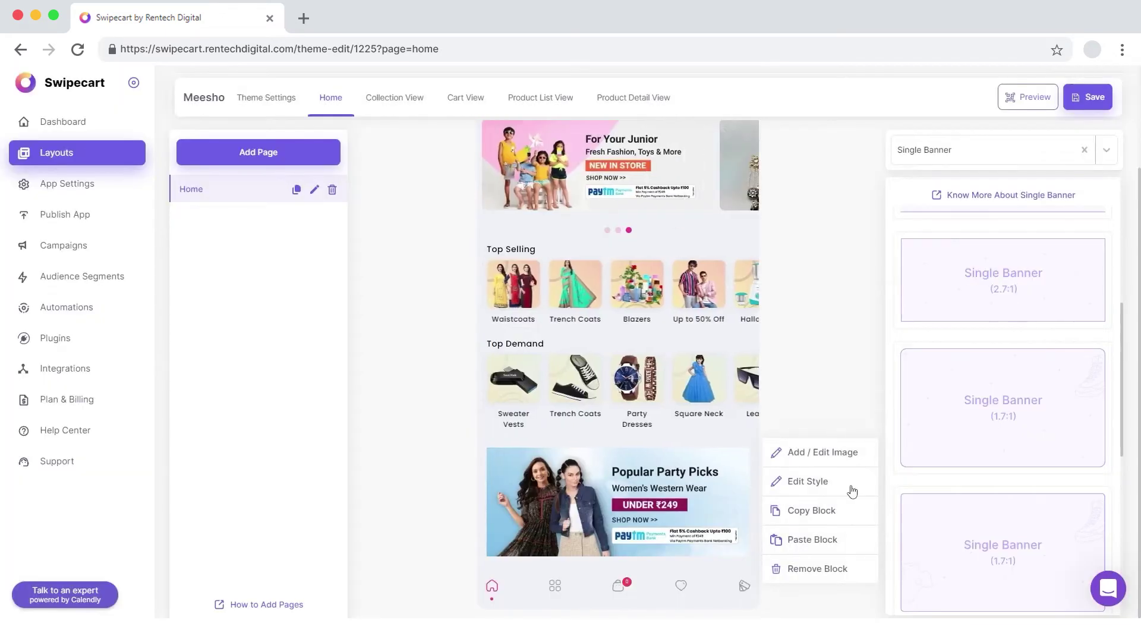
Set the single banner's image style to Cover and save the style.
{"action": "left_click", "coordinate": [834, 479]}
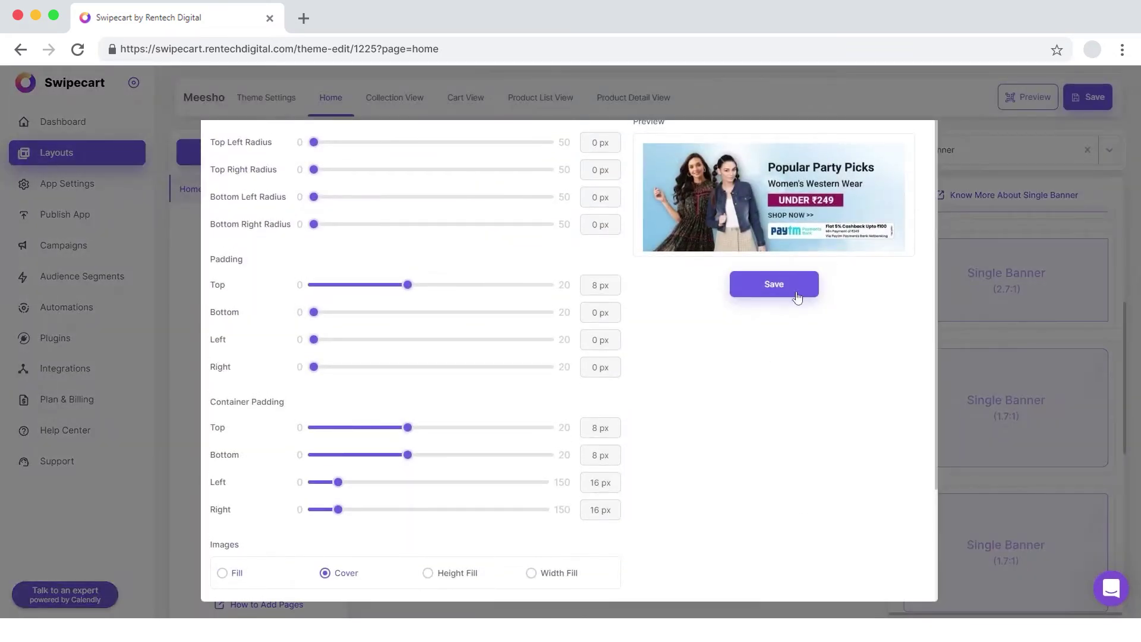
{"action": "left_click", "coordinate": [774, 284]}
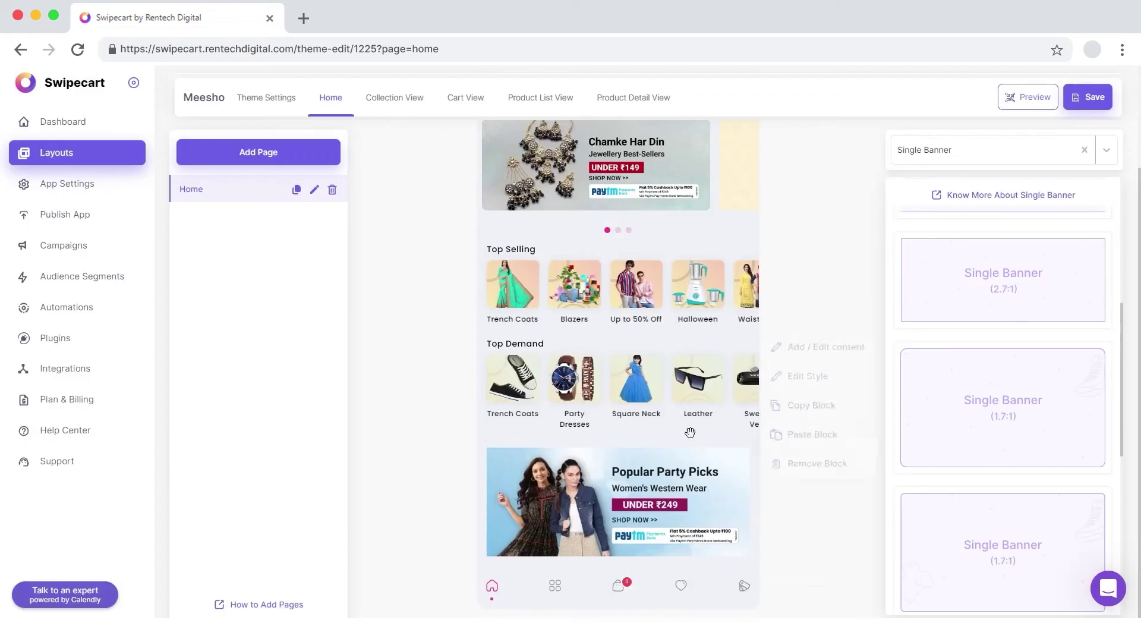
{"action": "left_click", "coordinate": [779, 539]}
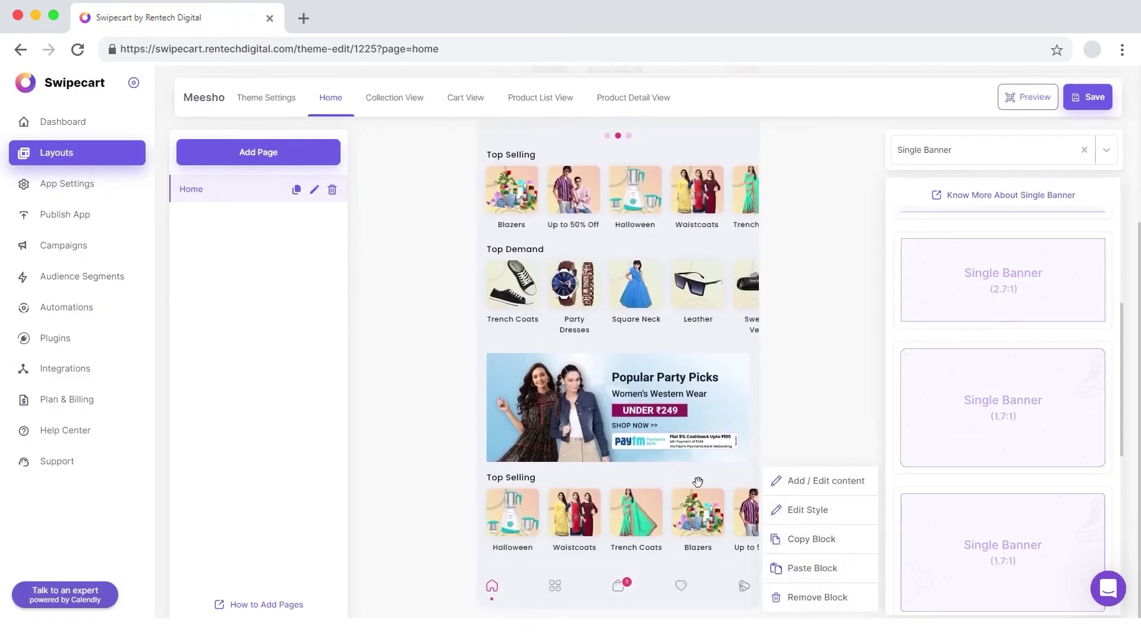
{"action": "left_click", "coordinate": [783, 480]}
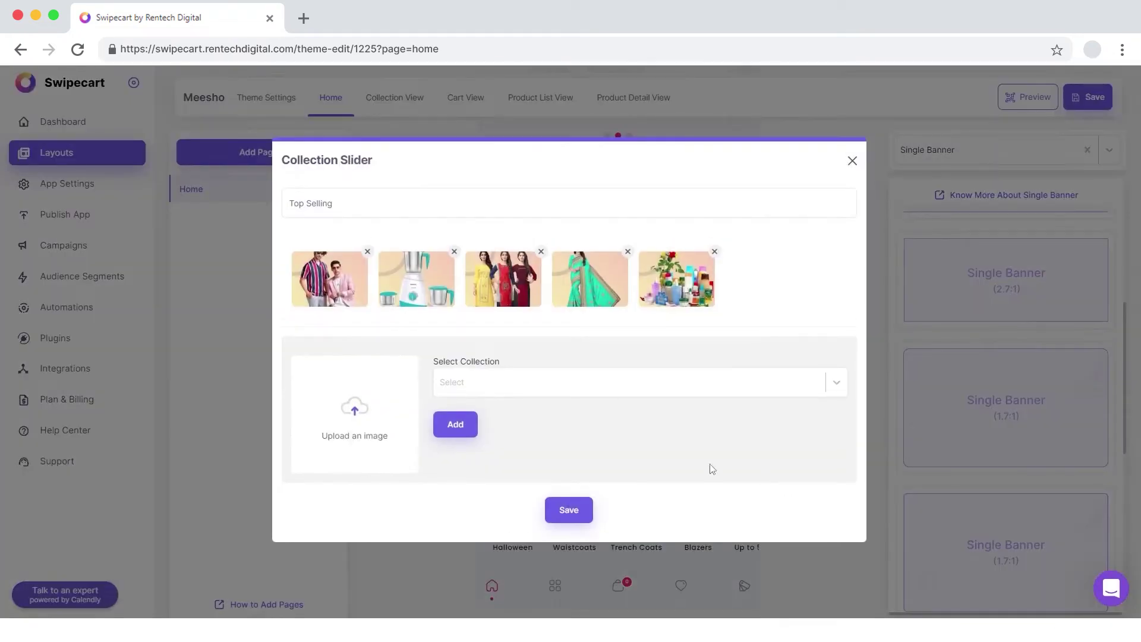
{"action": "left_click", "coordinate": [852, 161]}
{"action": "mouse_move", "coordinate": [772, 542]}
{"action": "left_click", "coordinate": [790, 594]}
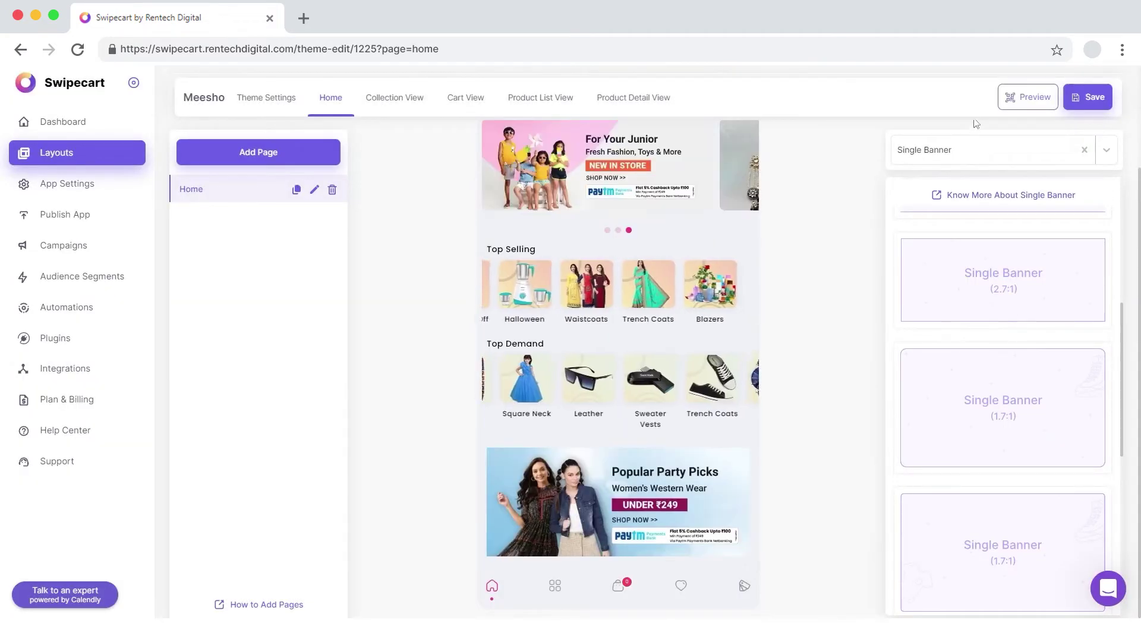
{"action": "left_click", "coordinate": [963, 150]}
{"action": "scroll", "coordinate": [938, 218], "scroll_direction": "up", "scroll_amount": 3}
{"action": "left_click", "coordinate": [929, 248]}
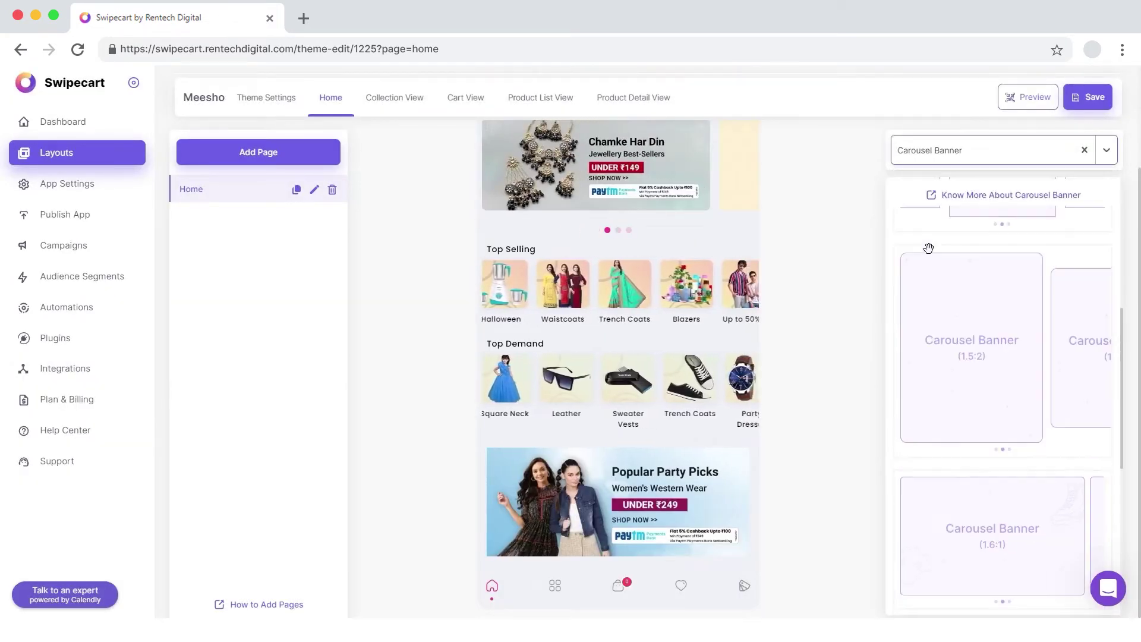
{"action": "left_click", "coordinate": [945, 150]}
{"action": "left_click", "coordinate": [937, 225]}
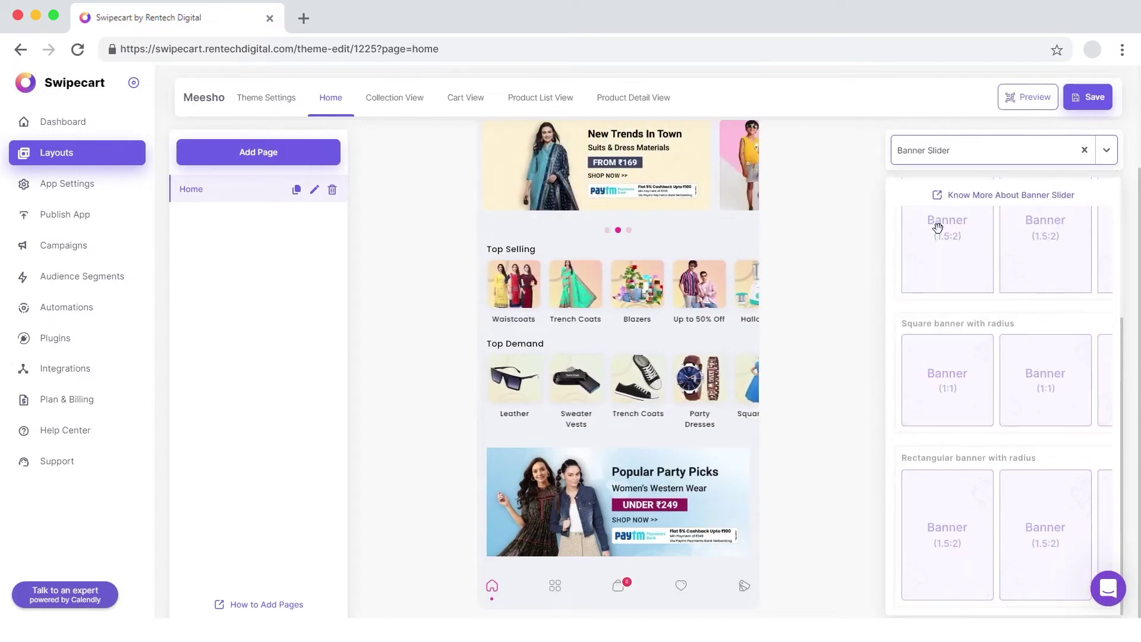
Add a round collection slider with title below the single banner on the Home page.
{"action": "left_click", "coordinate": [950, 156]}
{"action": "left_click", "coordinate": [945, 294]}
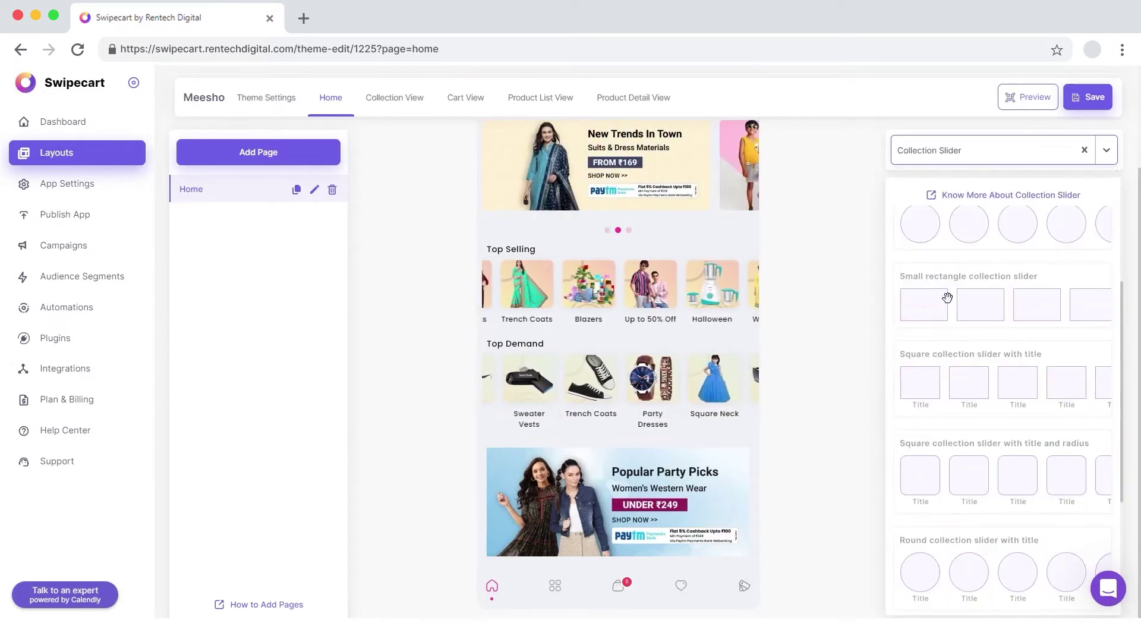
{"action": "scroll", "coordinate": [975, 392], "scroll_direction": "down", "scroll_amount": 2}
{"action": "left_click_drag", "start_coordinate": [931, 480], "coordinate": [772, 573]}
Add the Up To 50% Off collection to the round collection slider, using the Under $99 image 6_CS_01.
{"action": "left_click", "coordinate": [784, 462]}
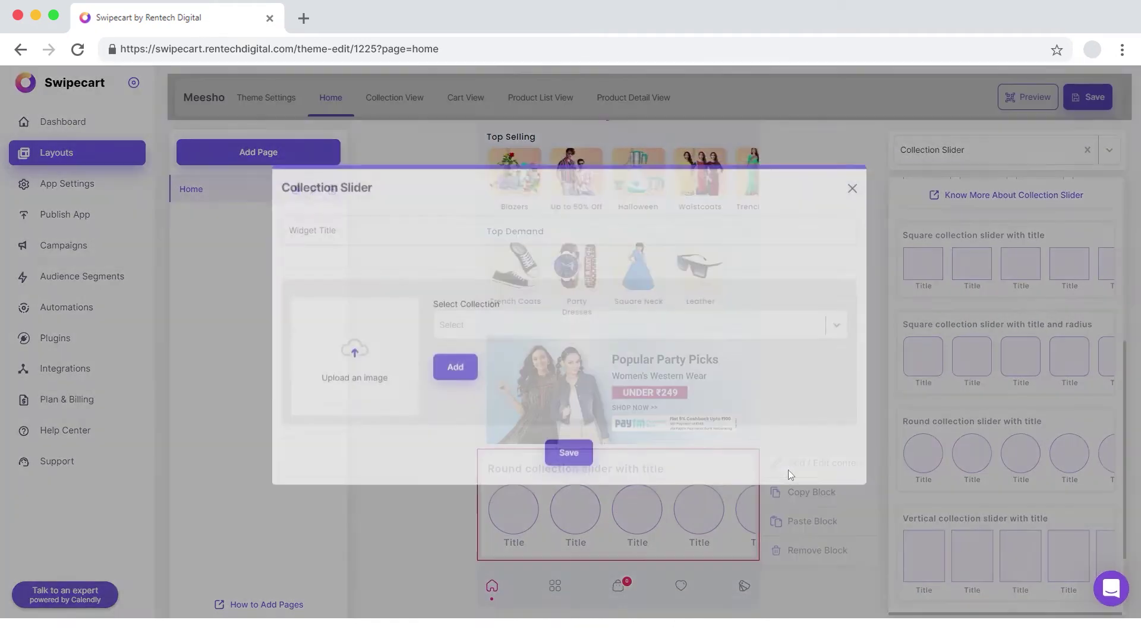
{"action": "left_click", "coordinate": [467, 343]}
{"action": "left_click", "coordinate": [480, 380]}
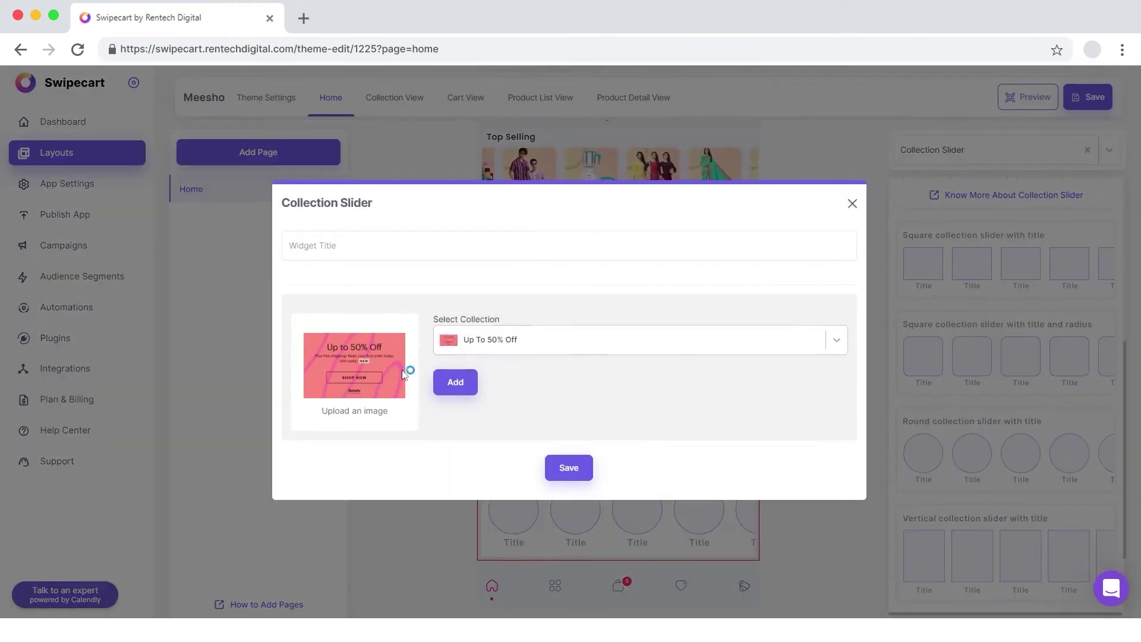
{"action": "left_click", "coordinate": [408, 369]}
{"action": "left_click", "coordinate": [779, 404]}
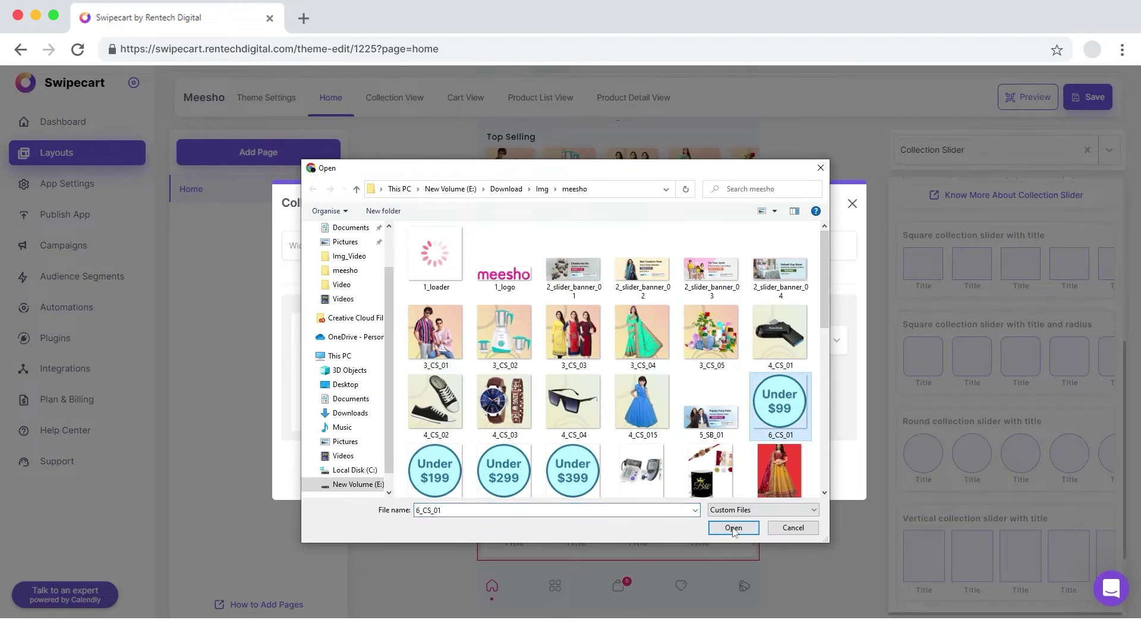
{"action": "left_click", "coordinate": [734, 527]}
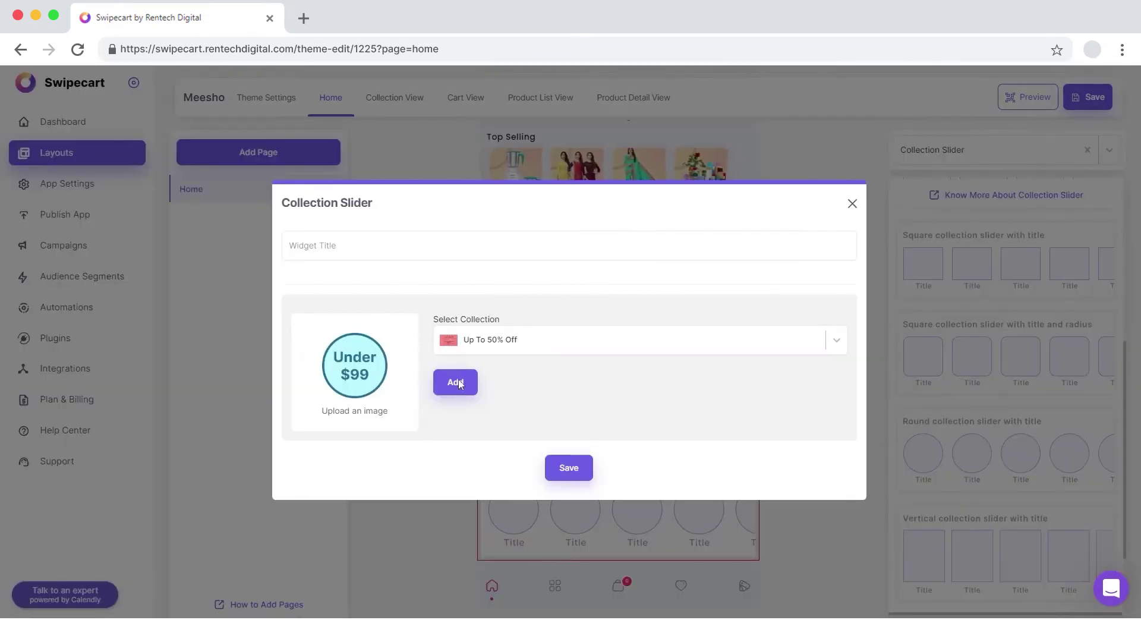
{"action": "left_click", "coordinate": [457, 385]}
Add the Halloween collection to the round slider with the Under $199 image 6_CS_02.
{"action": "left_click", "coordinate": [467, 384]}
{"action": "left_click", "coordinate": [485, 447]}
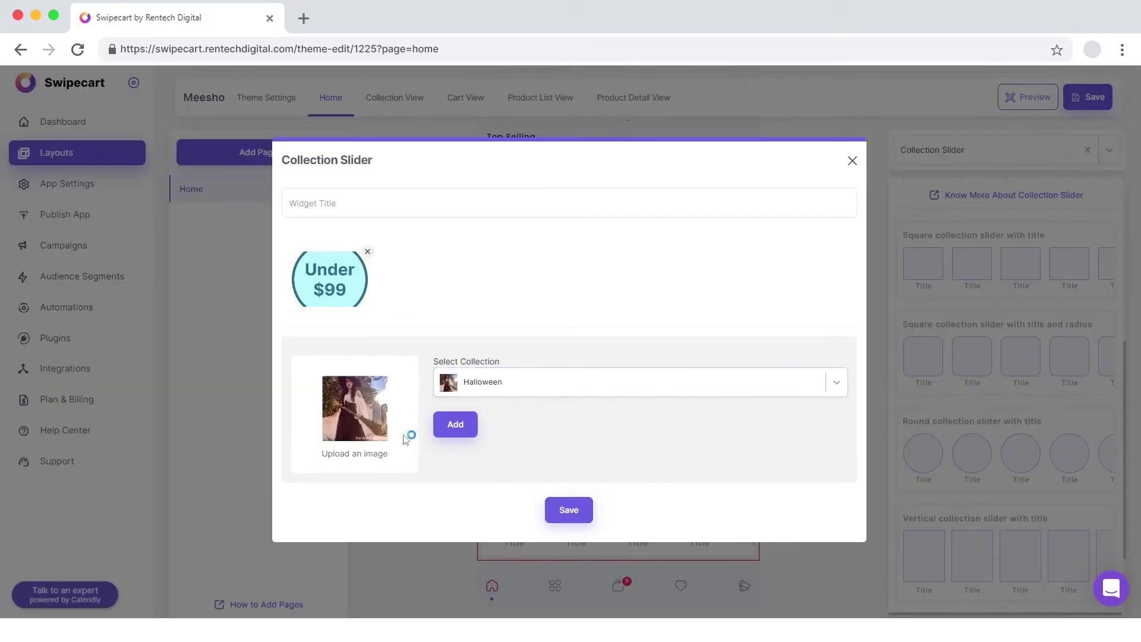
{"action": "left_click", "coordinate": [408, 437]}
{"action": "left_click", "coordinate": [425, 477]}
{"action": "left_click", "coordinate": [737, 527]}
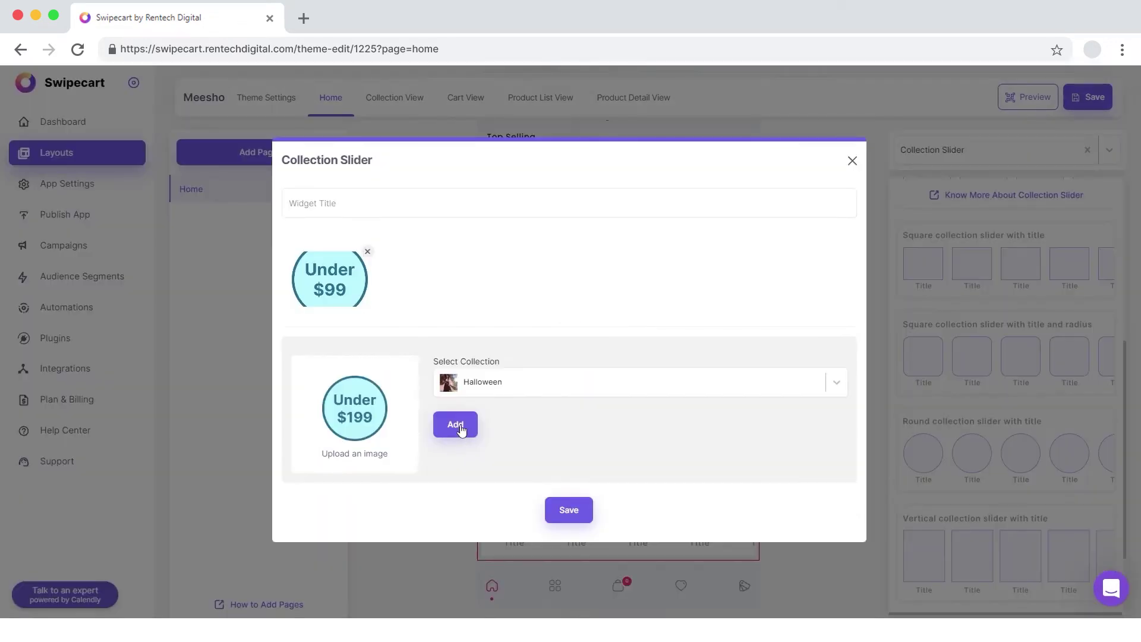
{"action": "left_click", "coordinate": [456, 426]}
Add the Sweater Vests collection to the round slider with the Under $299 image 6_CS_03.
{"action": "left_click", "coordinate": [473, 388]}
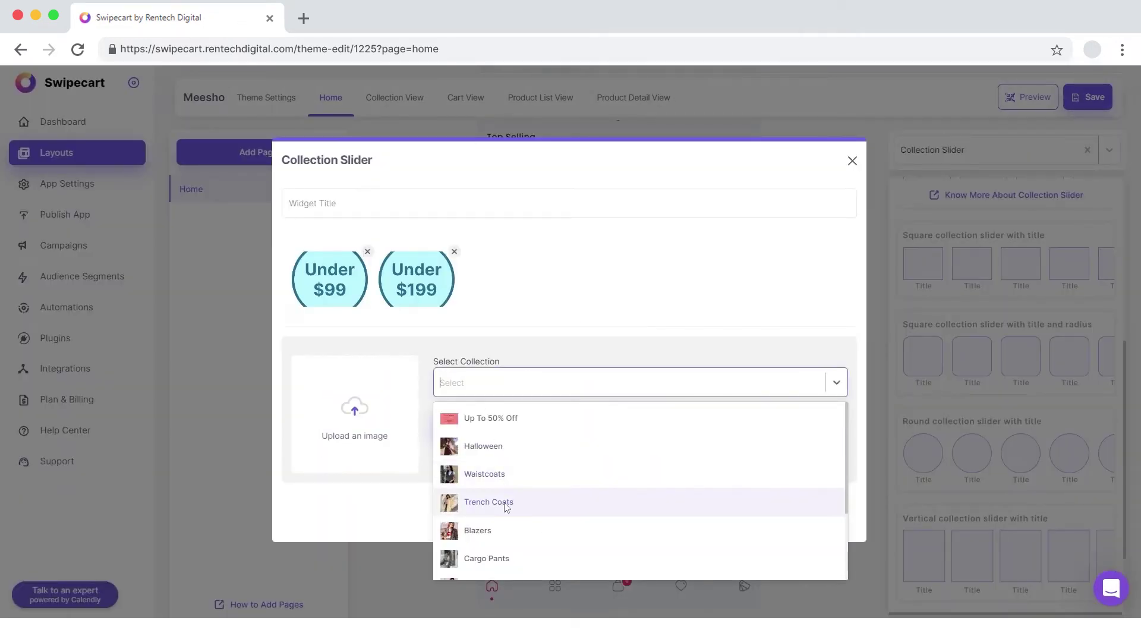
{"action": "scroll", "coordinate": [486, 488], "scroll_direction": "down", "scroll_amount": 2}
{"action": "left_click", "coordinate": [486, 480]}
{"action": "left_click", "coordinate": [387, 428]}
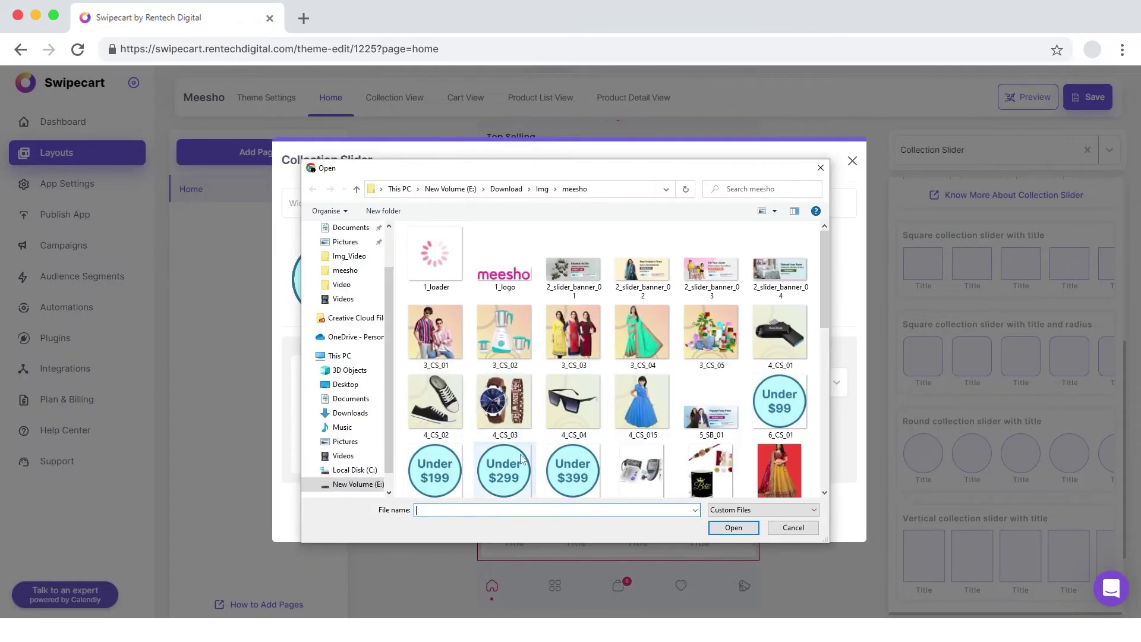
{"action": "left_click", "coordinate": [523, 478]}
{"action": "left_click", "coordinate": [732, 527]}
{"action": "left_click", "coordinate": [455, 426]}
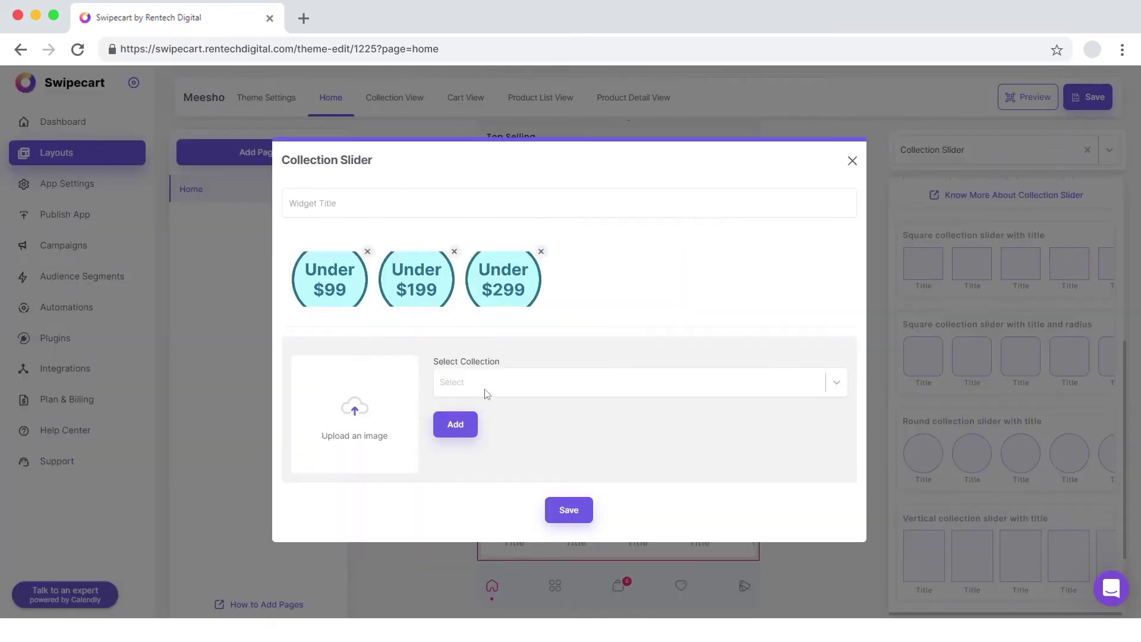
Add the Trench Coats collection to the round slider with the Under $399 image 6_CS_04.
{"action": "left_click", "coordinate": [486, 392]}
{"action": "left_click", "coordinate": [485, 502]}
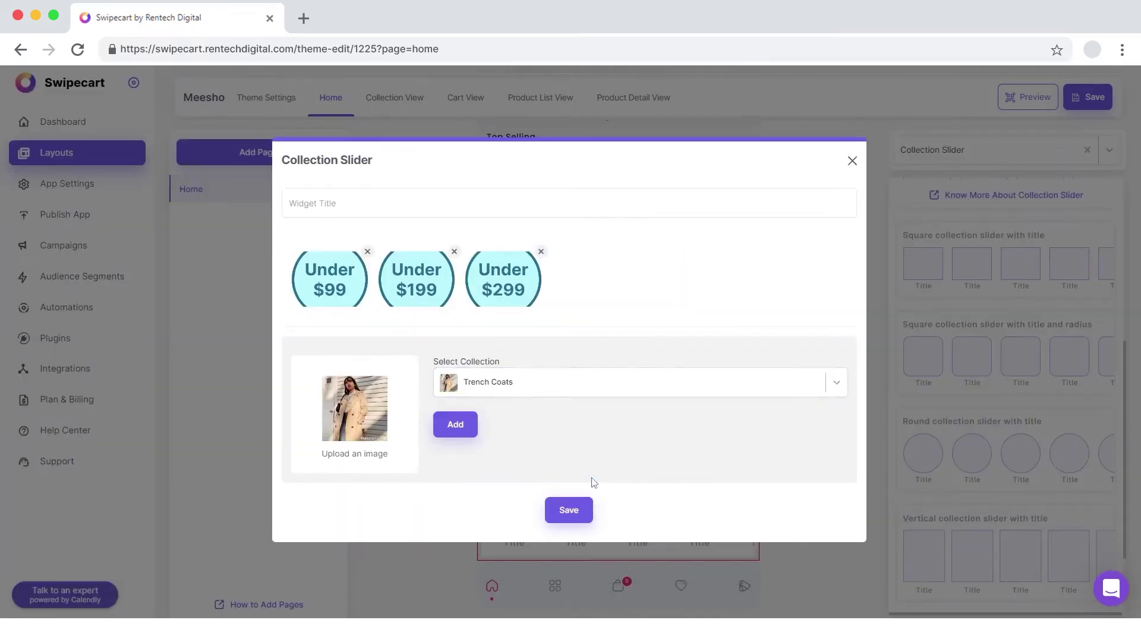
{"action": "double_click", "coordinate": [568, 478]}
{"action": "left_click", "coordinate": [463, 427]}
{"action": "left_click", "coordinate": [493, 384]}
{"action": "scroll", "coordinate": [538, 529], "scroll_direction": "down", "scroll_amount": 3}
{"action": "left_click", "coordinate": [493, 565]}
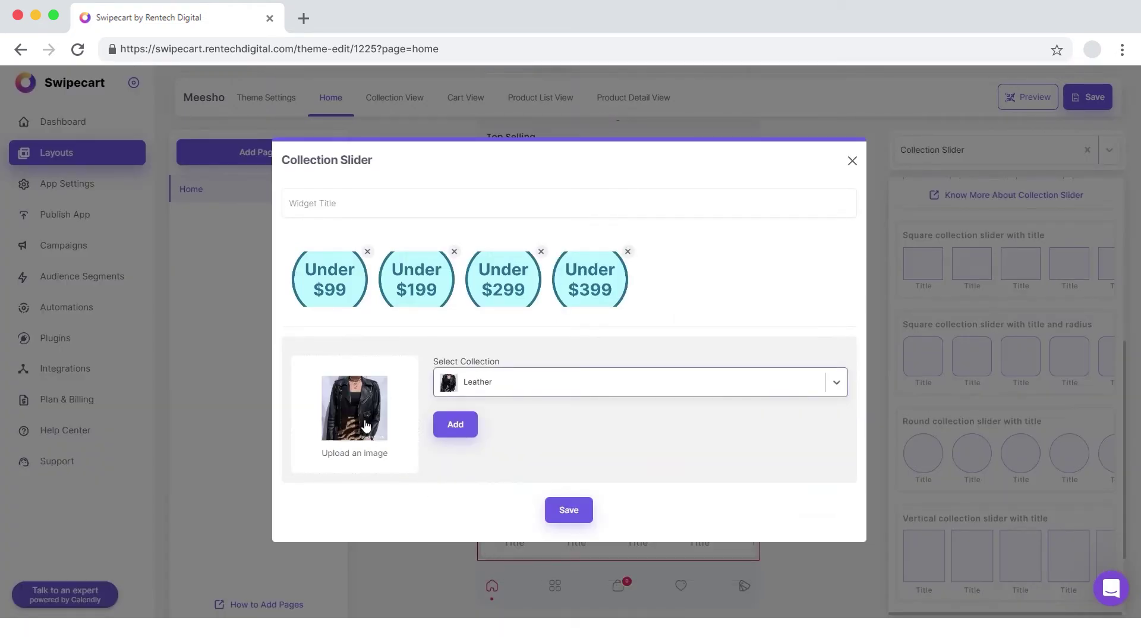
{"action": "left_click", "coordinate": [366, 426]}
{"action": "scroll", "coordinate": [560, 420], "scroll_direction": "down", "scroll_amount": 10}
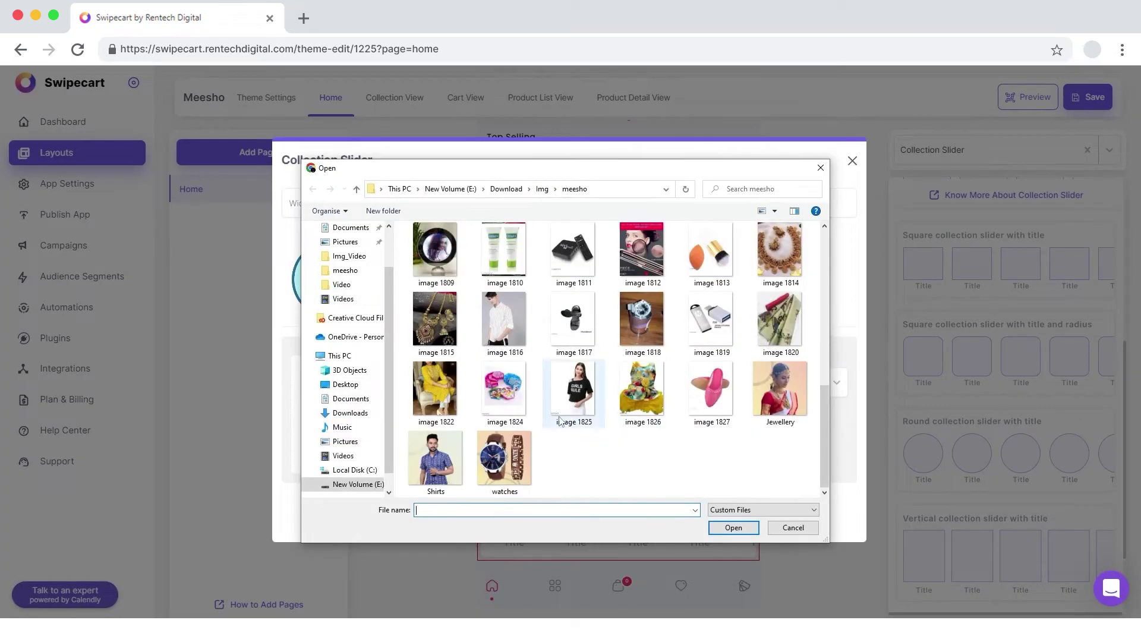
{"action": "scroll", "coordinate": [560, 421], "scroll_direction": "up", "scroll_amount": 10}
{"action": "double_click", "coordinate": [435, 404]}
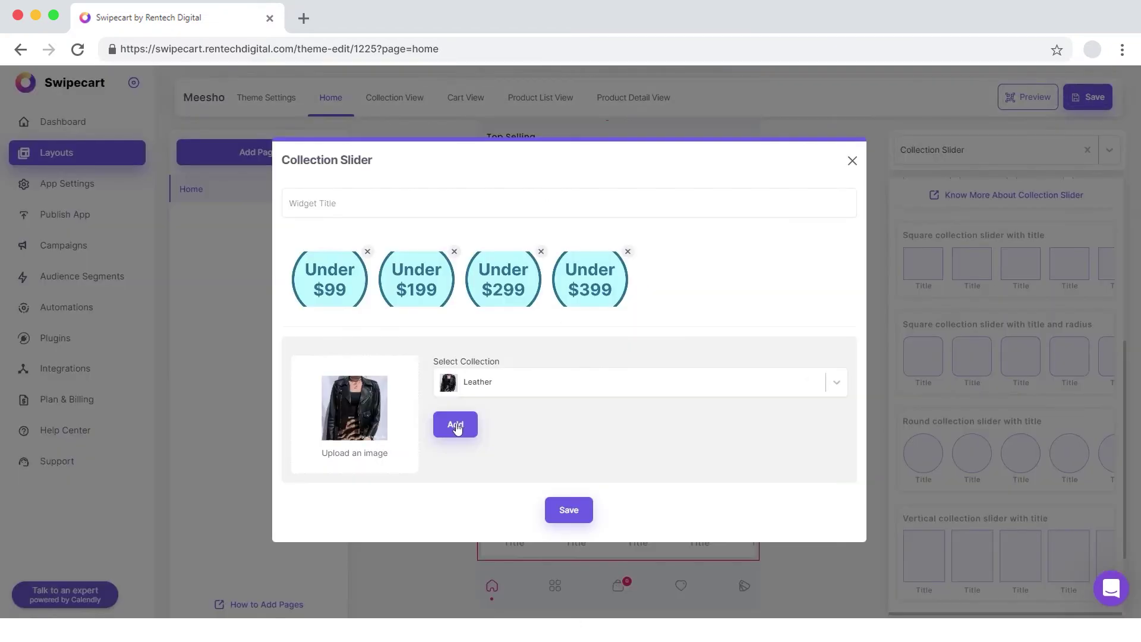
{"action": "left_click", "coordinate": [456, 425]}
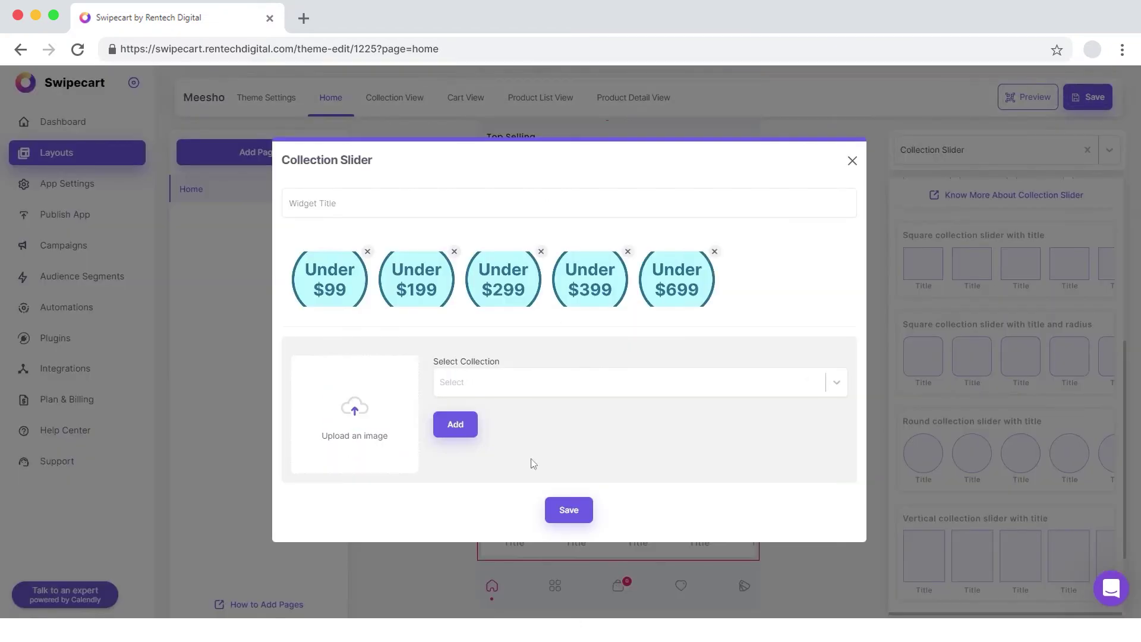
Save the round collection slider's content and its style settings.
{"action": "left_click", "coordinate": [560, 512]}
{"action": "left_click", "coordinate": [794, 503]}
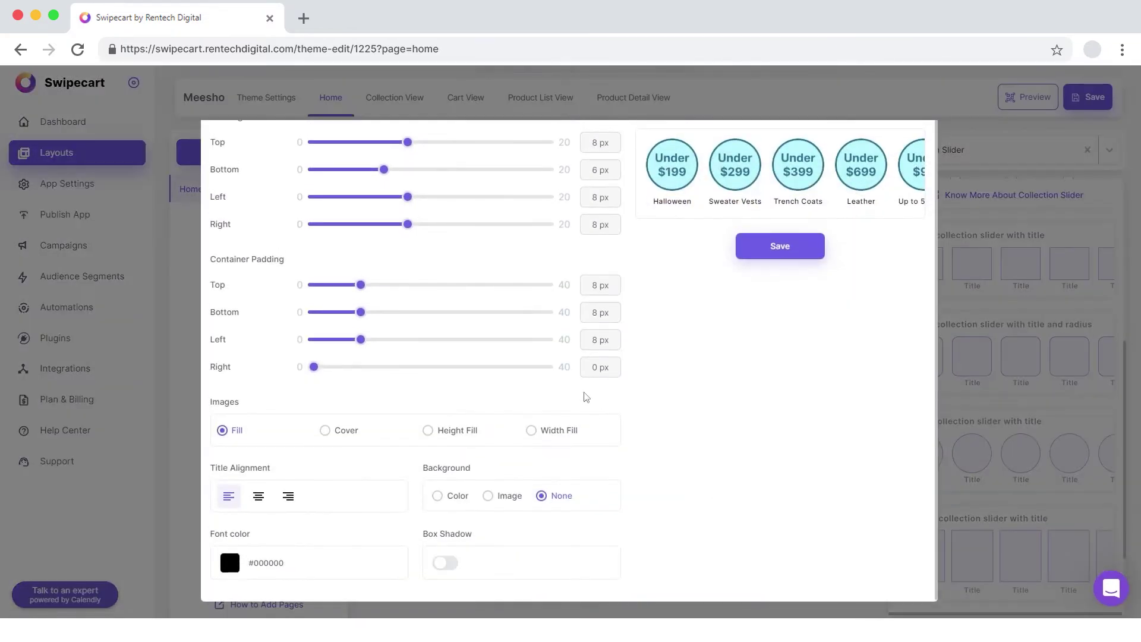
{"action": "left_click", "coordinate": [812, 260]}
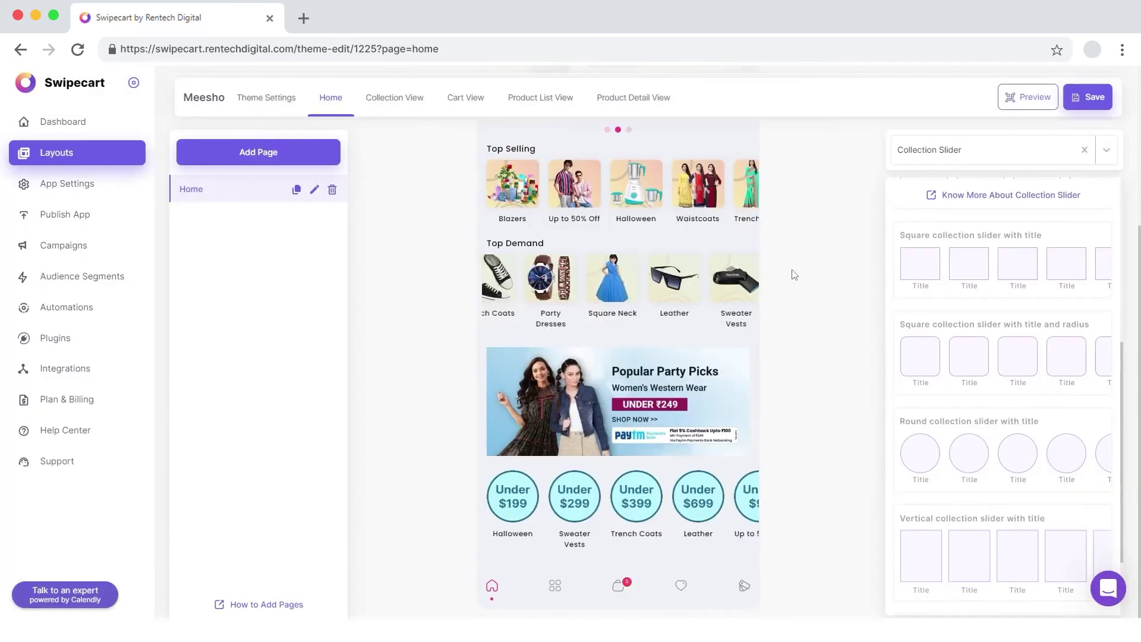
Add Product grid widget 2 below the round collection slider on the Home page.
{"action": "left_click", "coordinate": [1020, 149]}
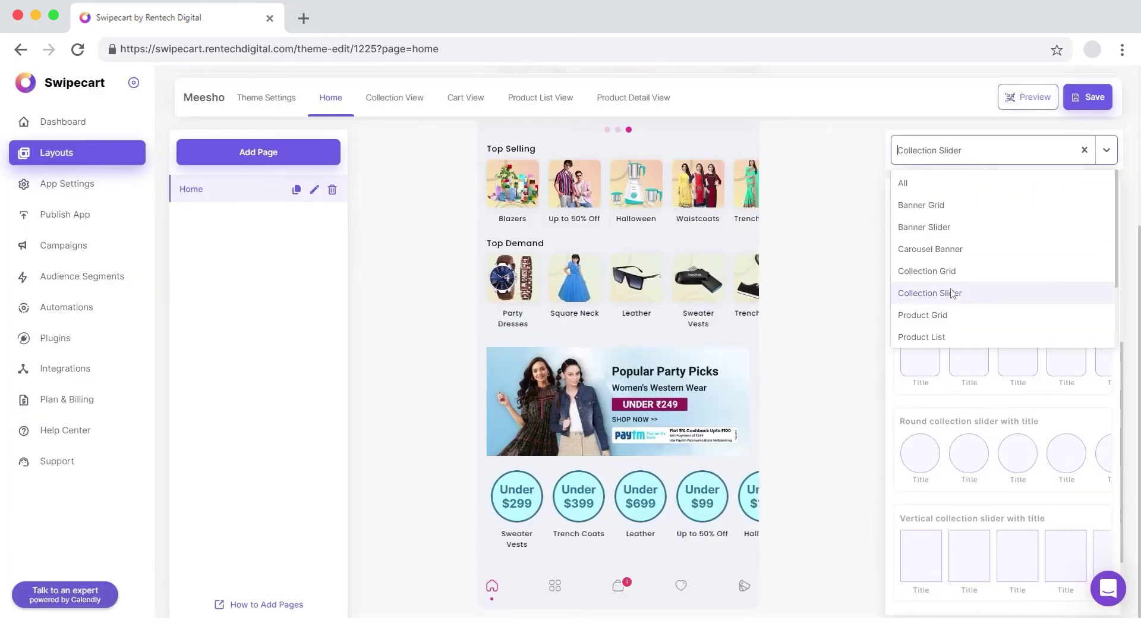
{"action": "left_click", "coordinate": [940, 318]}
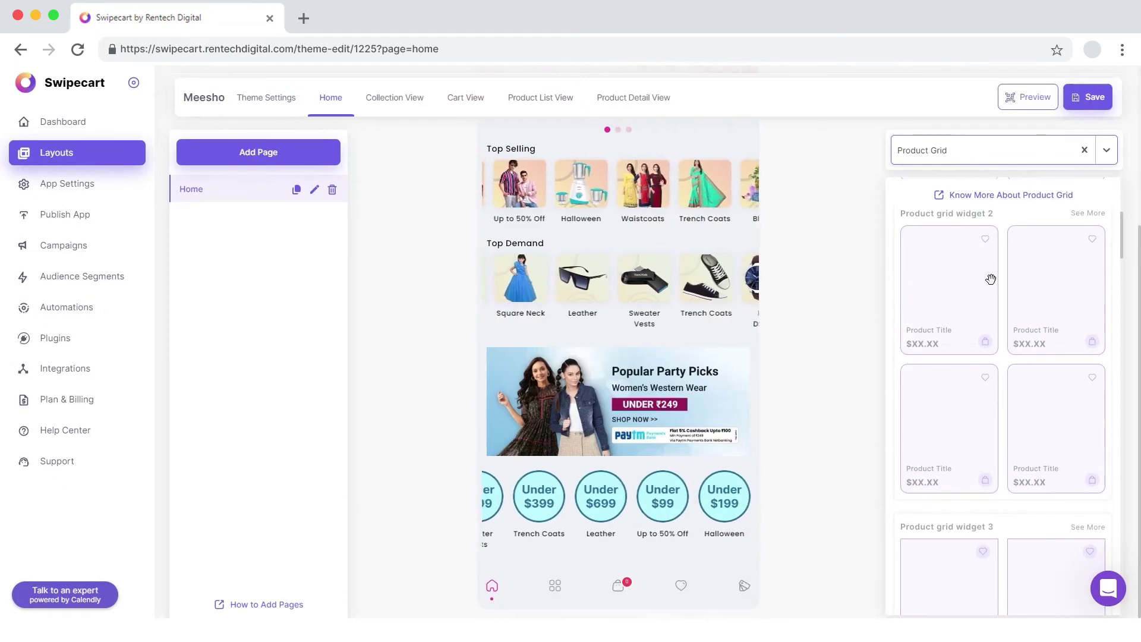
{"action": "left_click_drag", "start_coordinate": [939, 321], "coordinate": [621, 617]}
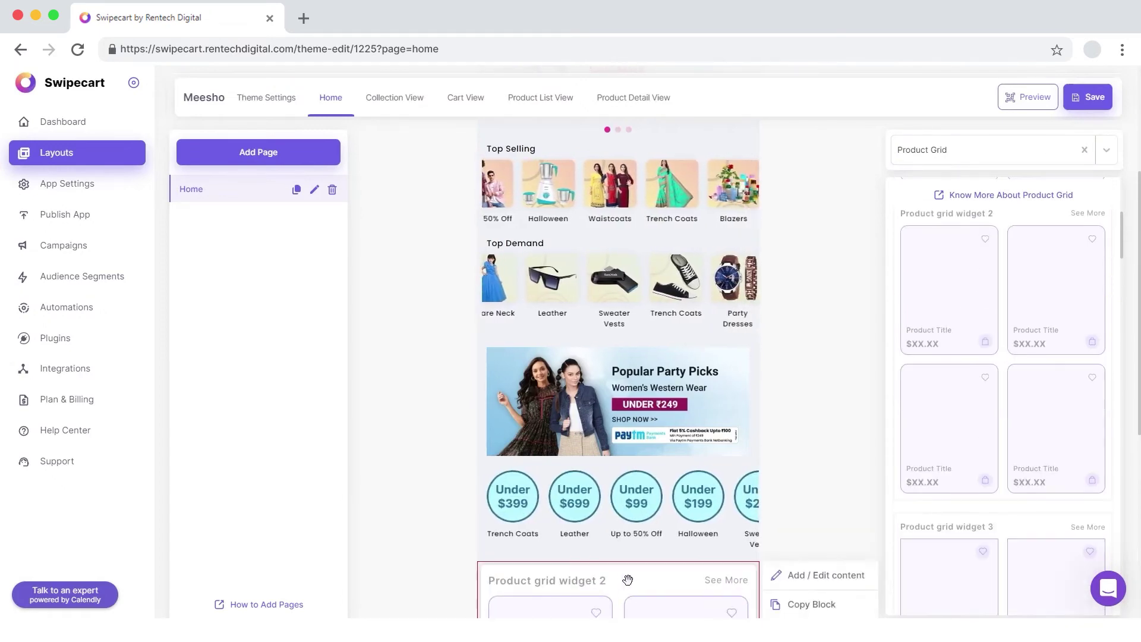
{"action": "scroll", "coordinate": [636, 543], "scroll_direction": "down", "scroll_amount": 4}
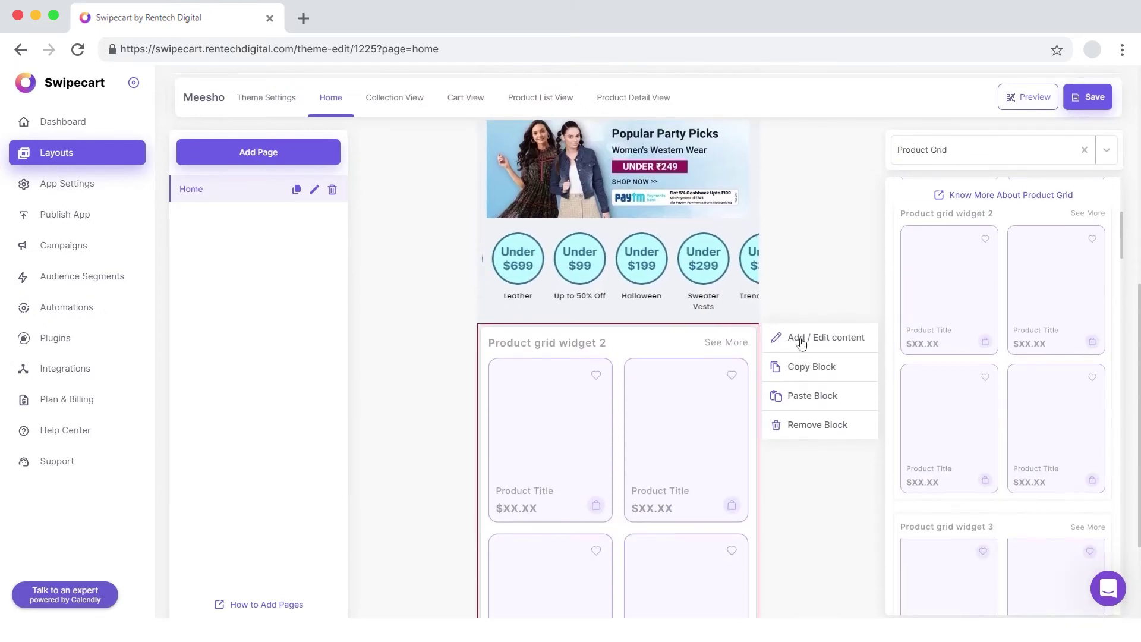
Add the Express Cocktail Dress product to the product grid with the image 7_PG_01.
{"action": "left_click", "coordinate": [802, 343]}
{"action": "left_click", "coordinate": [473, 368]}
{"action": "left_click", "coordinate": [512, 420]}
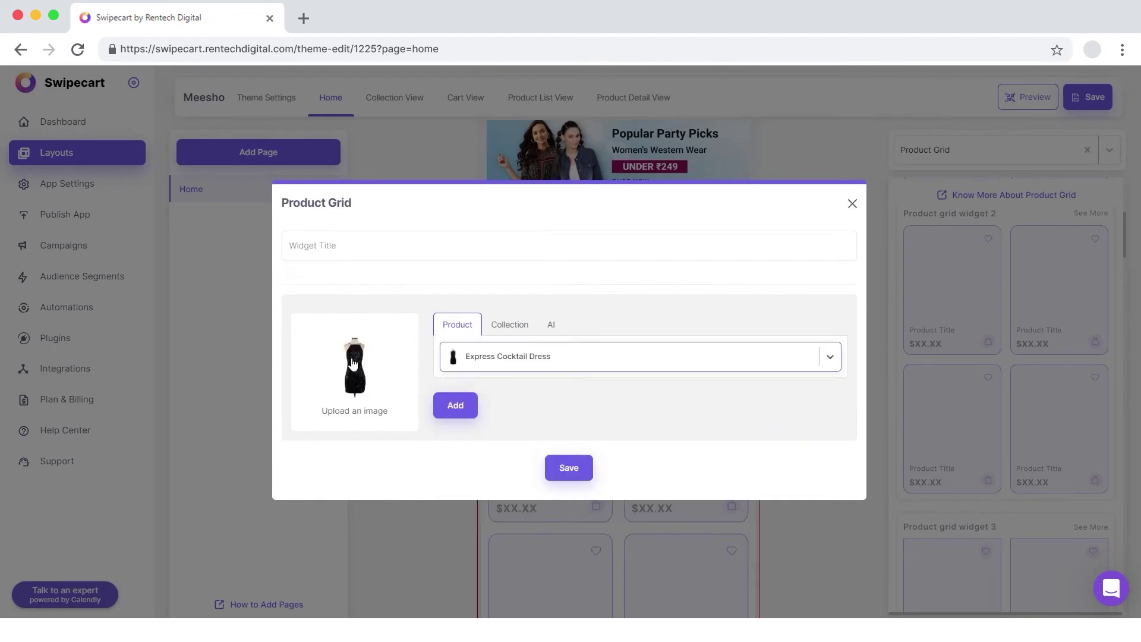
{"action": "left_click", "coordinate": [353, 363]}
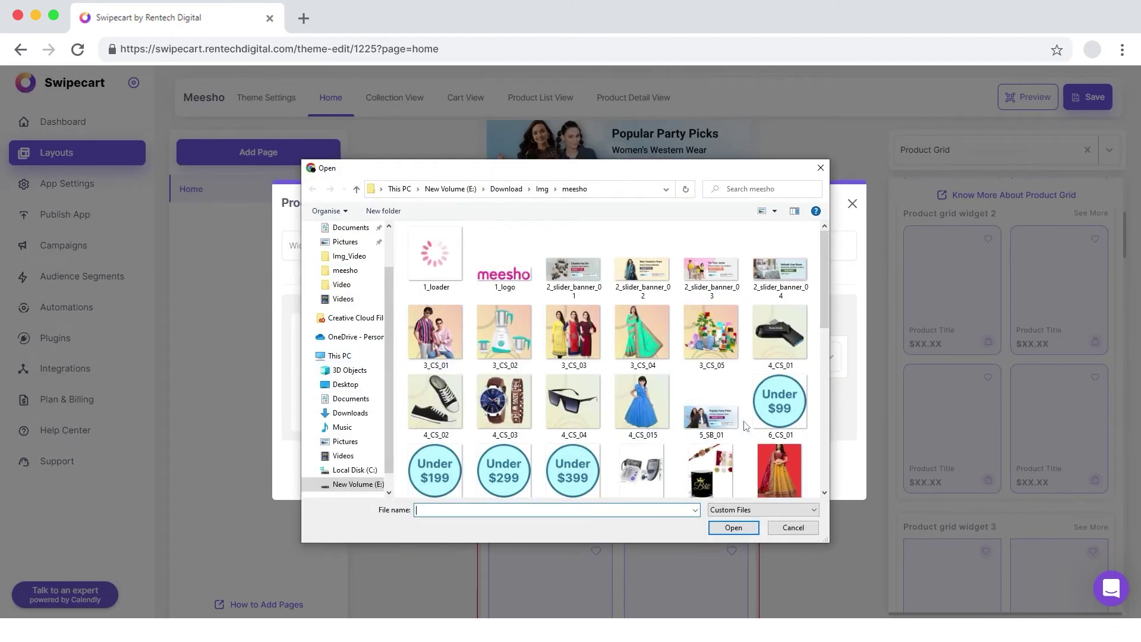
{"action": "scroll", "coordinate": [747, 425], "scroll_direction": "down", "scroll_amount": 2}
{"action": "left_click", "coordinate": [791, 525]}
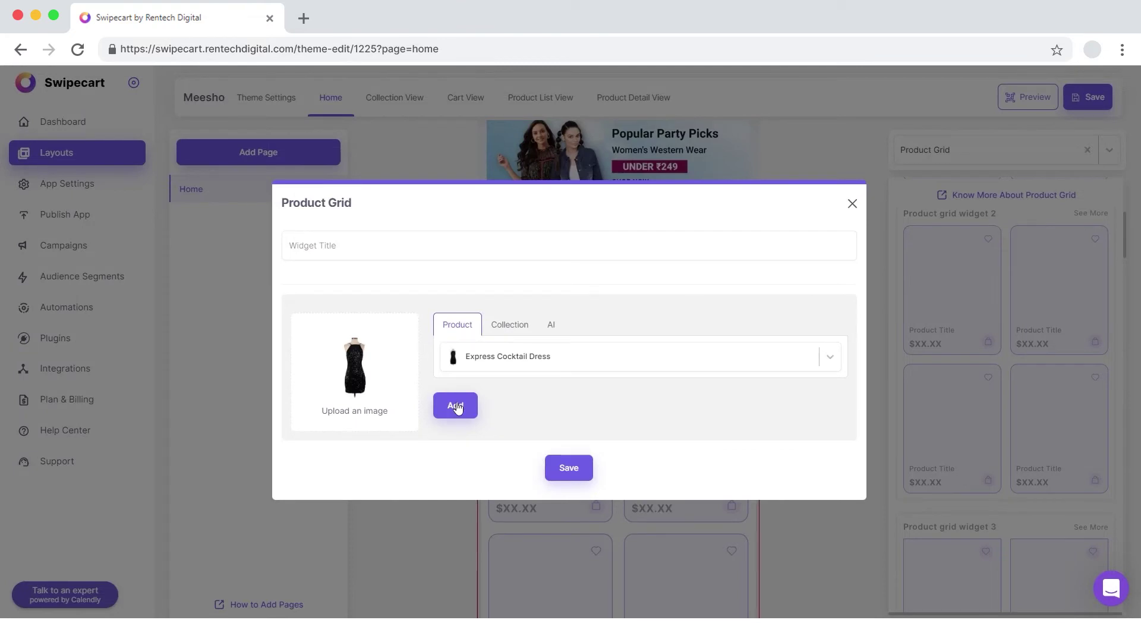
{"action": "left_click", "coordinate": [457, 408]}
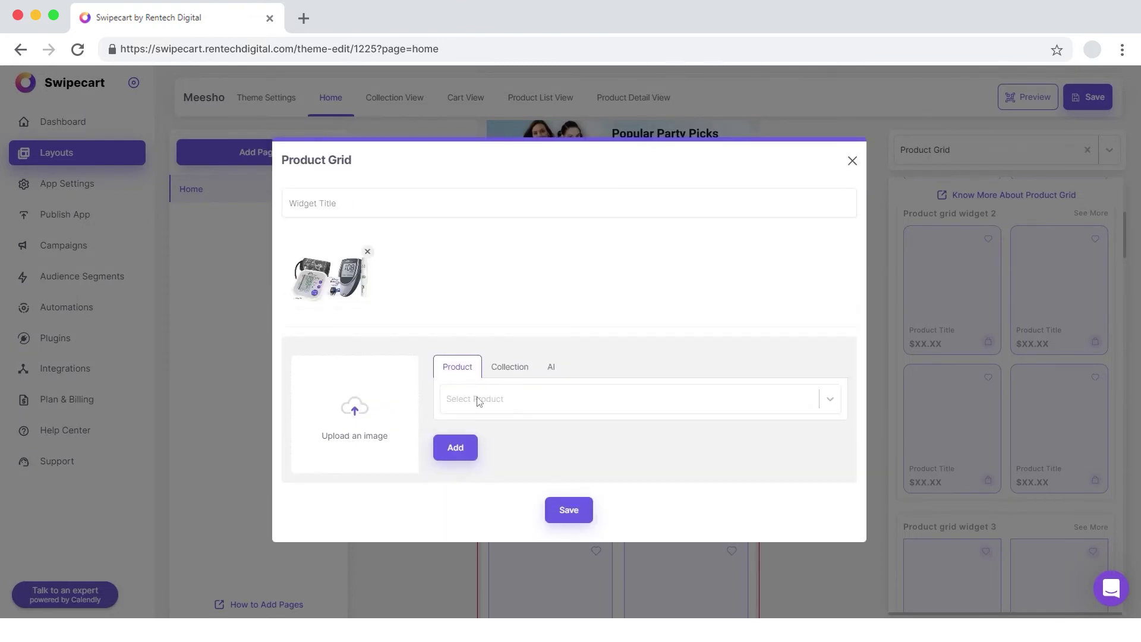
Select the MICHAEL Michael Kors Cocktail Dress as the grid's second product and upload the image 7_PG_02.
{"action": "left_click", "coordinate": [476, 400]}
{"action": "left_click", "coordinate": [519, 461]}
{"action": "left_click", "coordinate": [388, 428]}
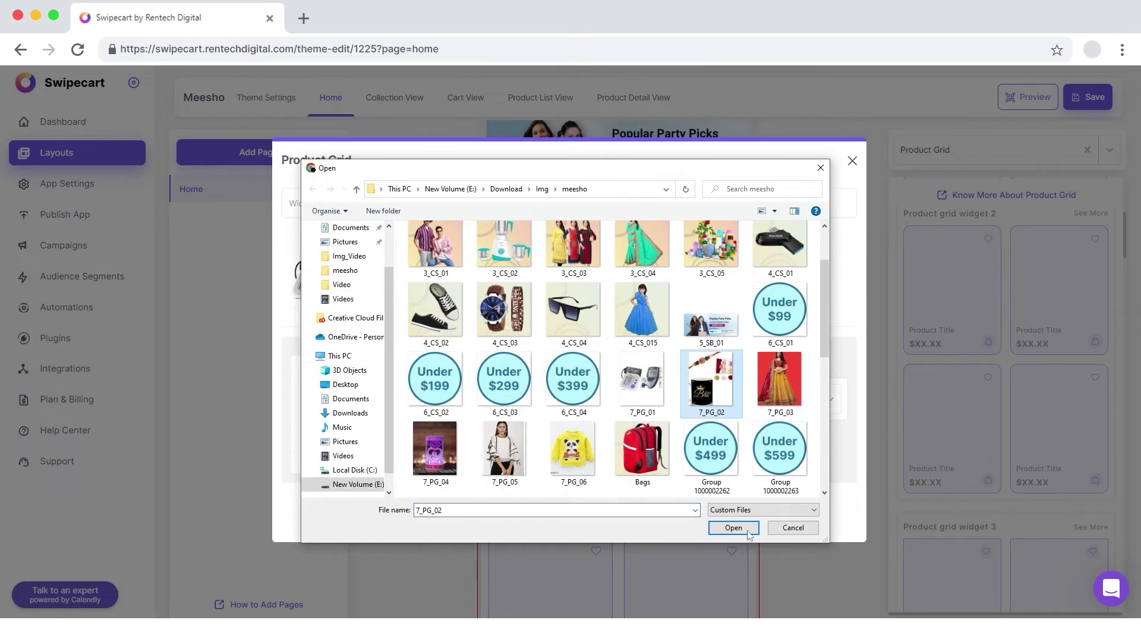
{"action": "left_click", "coordinate": [747, 531]}
Add the Puff-Sleeve Floral-Print Pintucked Smocked Midi Swing Dress For Women to the product grid with the image 7_PG_05.
{"action": "left_click", "coordinate": [494, 406]}
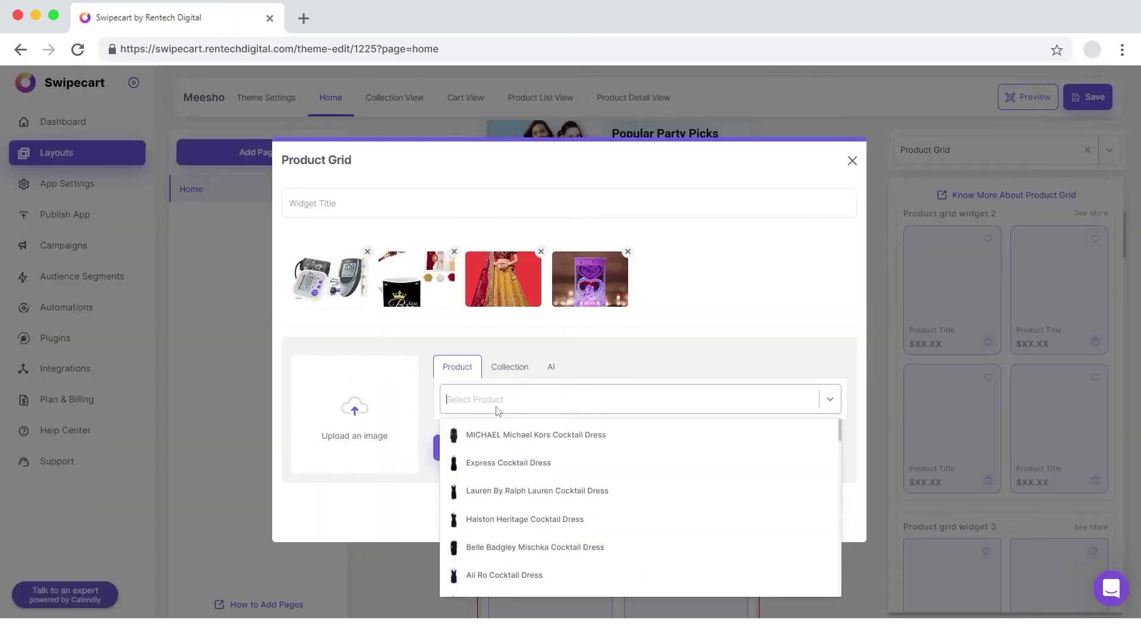
{"action": "scroll", "coordinate": [523, 488], "scroll_direction": "down", "scroll_amount": 4}
{"action": "left_click", "coordinate": [504, 541]}
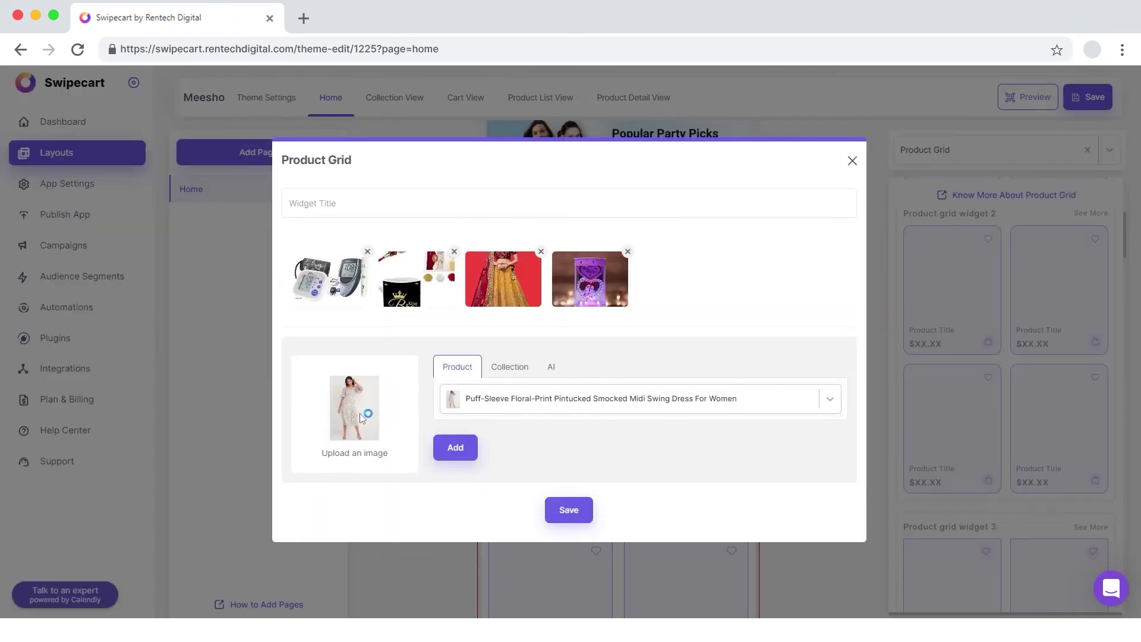
{"action": "left_click", "coordinate": [381, 417]}
{"action": "scroll", "coordinate": [624, 429], "scroll_direction": "down", "scroll_amount": 2}
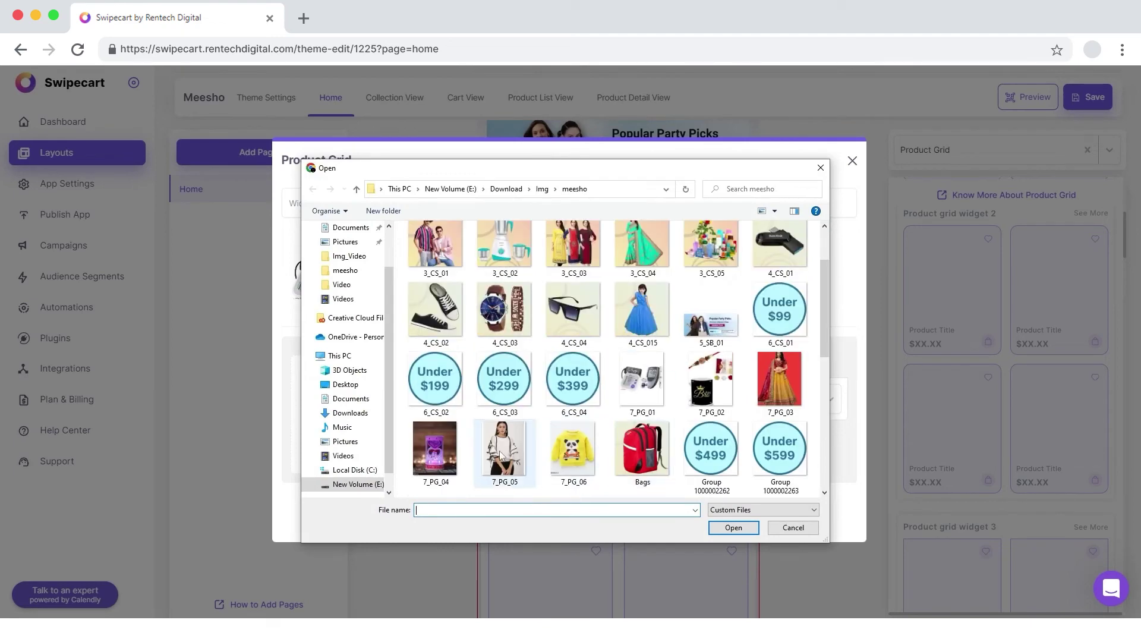
{"action": "left_click", "coordinate": [746, 531]}
{"action": "left_click", "coordinate": [461, 460]}
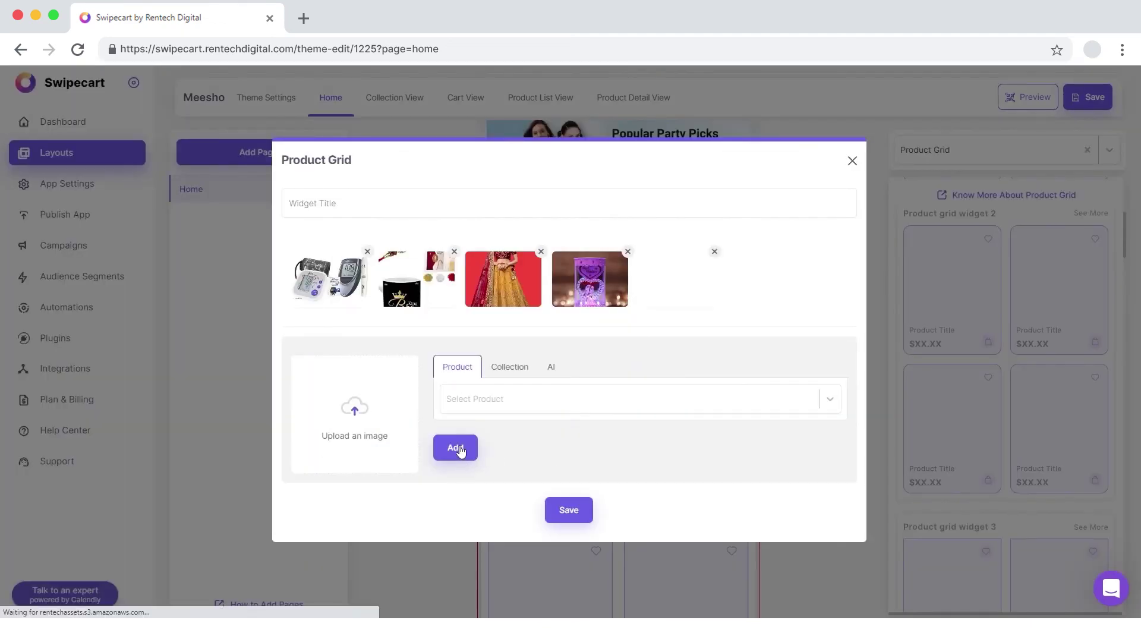
Add the High-Waisted Wow Flare Jeans product with the Girls Rule image 1825 and save the product grid.
{"action": "left_click", "coordinate": [512, 404]}
{"action": "scroll", "coordinate": [542, 539], "scroll_direction": "down", "scroll_amount": 3}
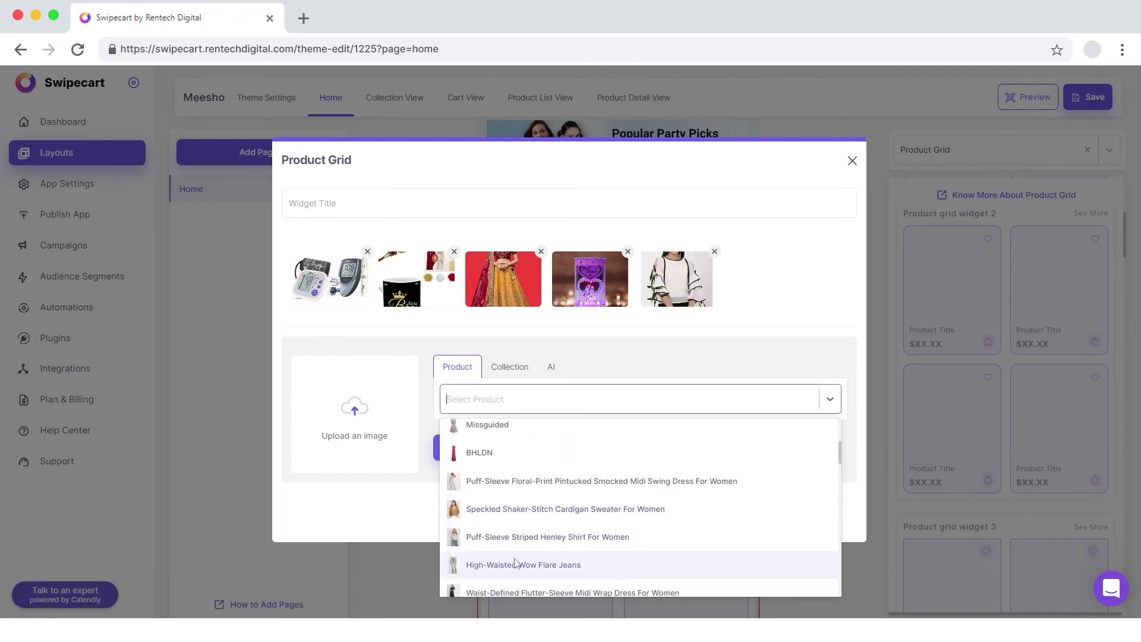
{"action": "left_click", "coordinate": [497, 565]}
{"action": "left_click", "coordinate": [398, 432]}
{"action": "scroll", "coordinate": [534, 456], "scroll_direction": "down", "scroll_amount": 3}
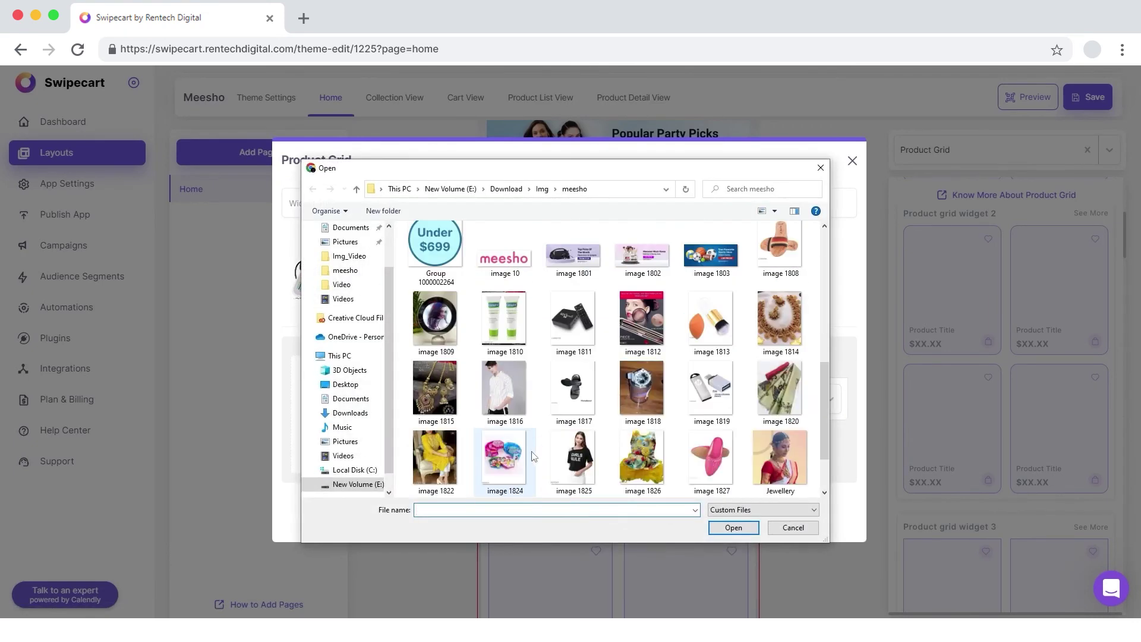
{"action": "left_click", "coordinate": [733, 528]}
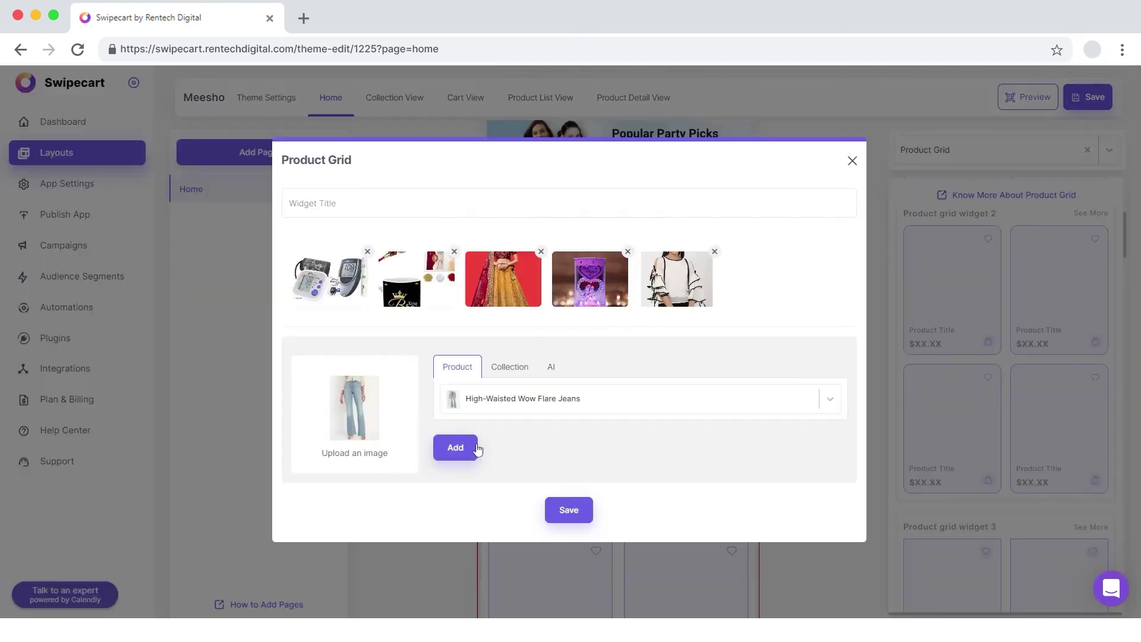
{"action": "left_click", "coordinate": [456, 447]}
{"action": "left_click", "coordinate": [568, 509]}
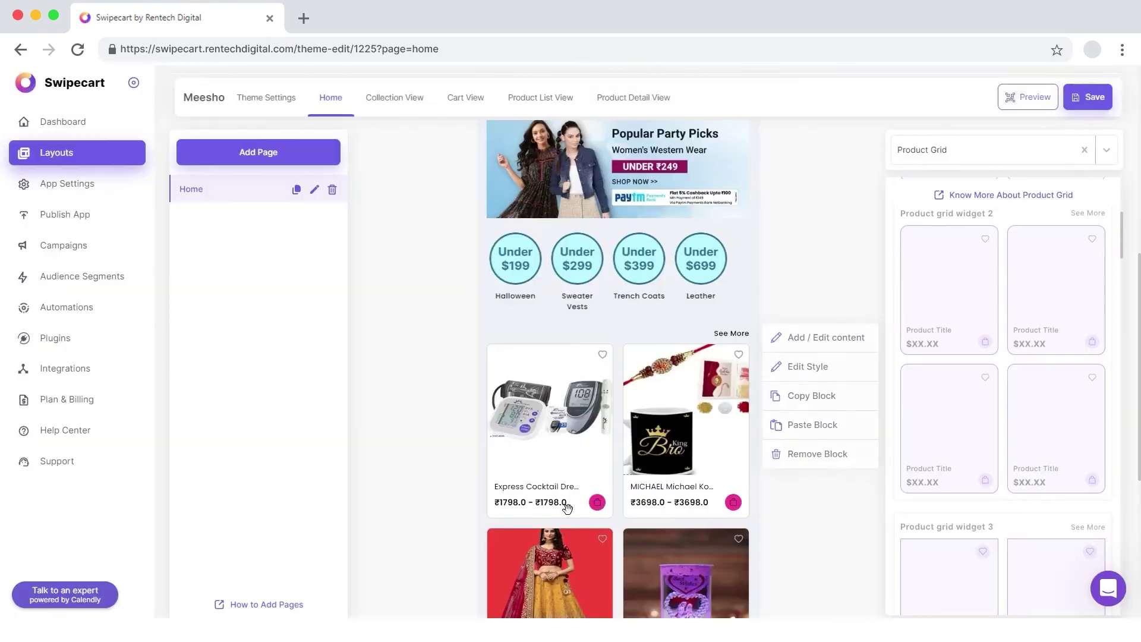
Set the product grid's image display to Cover in its style settings and save the style.
{"action": "left_click", "coordinate": [798, 368]}
{"action": "scroll", "coordinate": [326, 402], "scroll_direction": "down", "scroll_amount": 3}
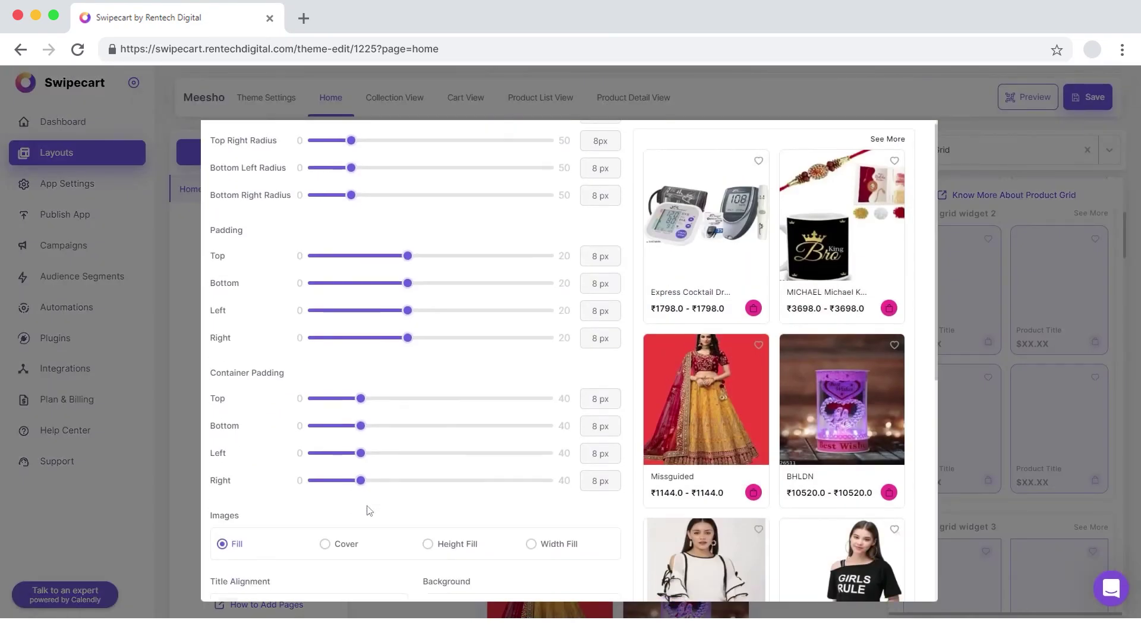
{"action": "left_click", "coordinate": [326, 395]}
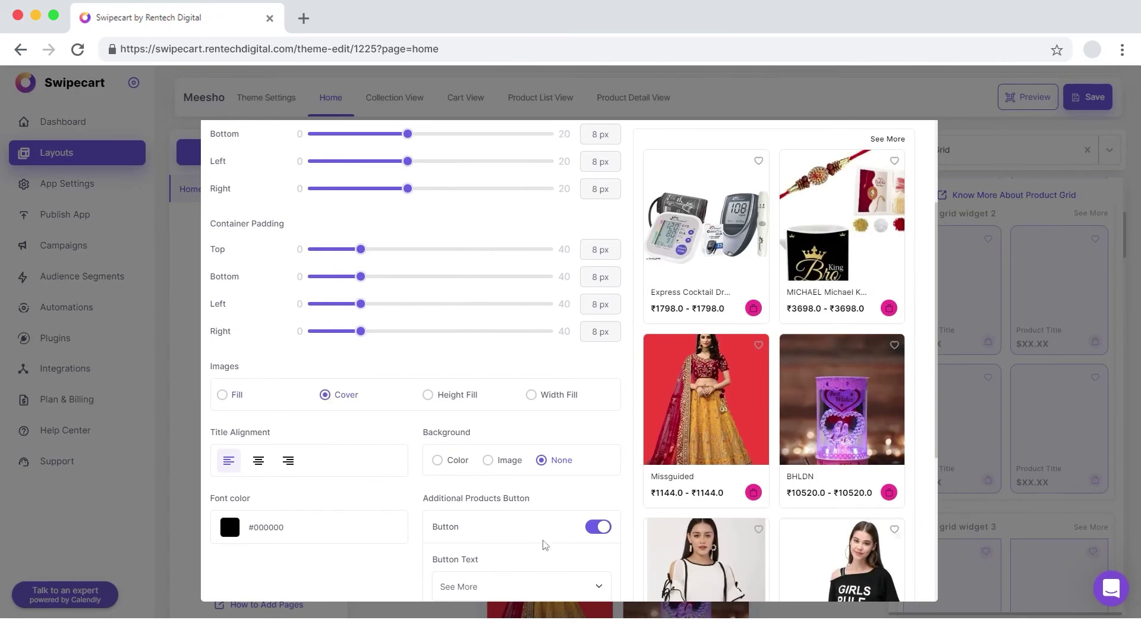
{"action": "scroll", "coordinate": [727, 444], "scroll_direction": "down", "scroll_amount": 5}
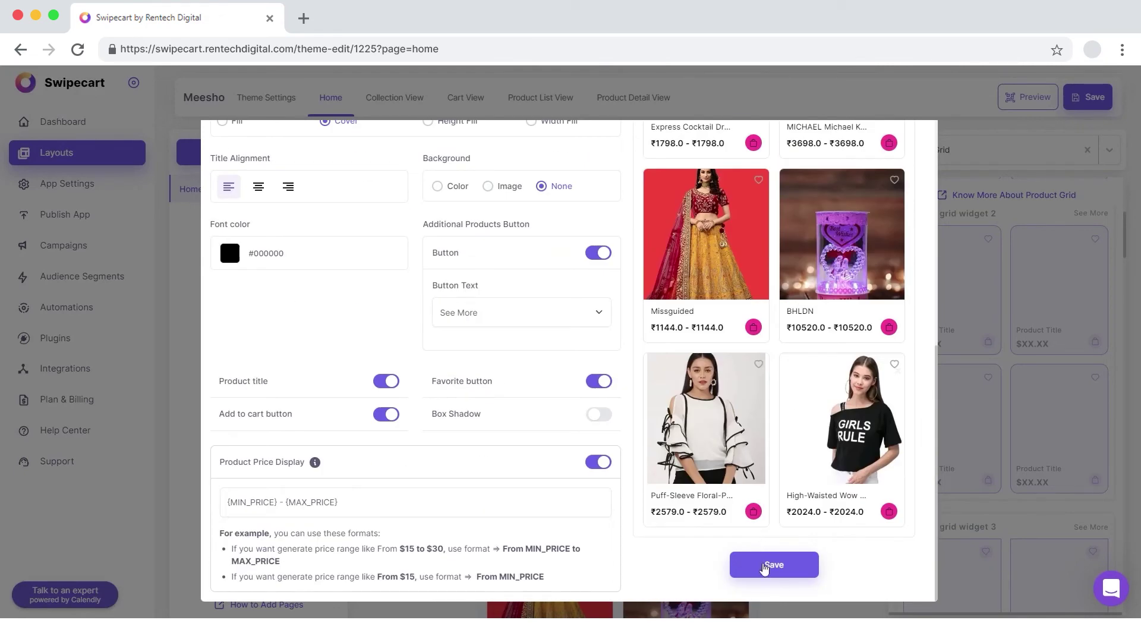
{"action": "left_click", "coordinate": [765, 564]}
{"action": "scroll", "coordinate": [737, 479], "scroll_direction": "down", "scroll_amount": 5}
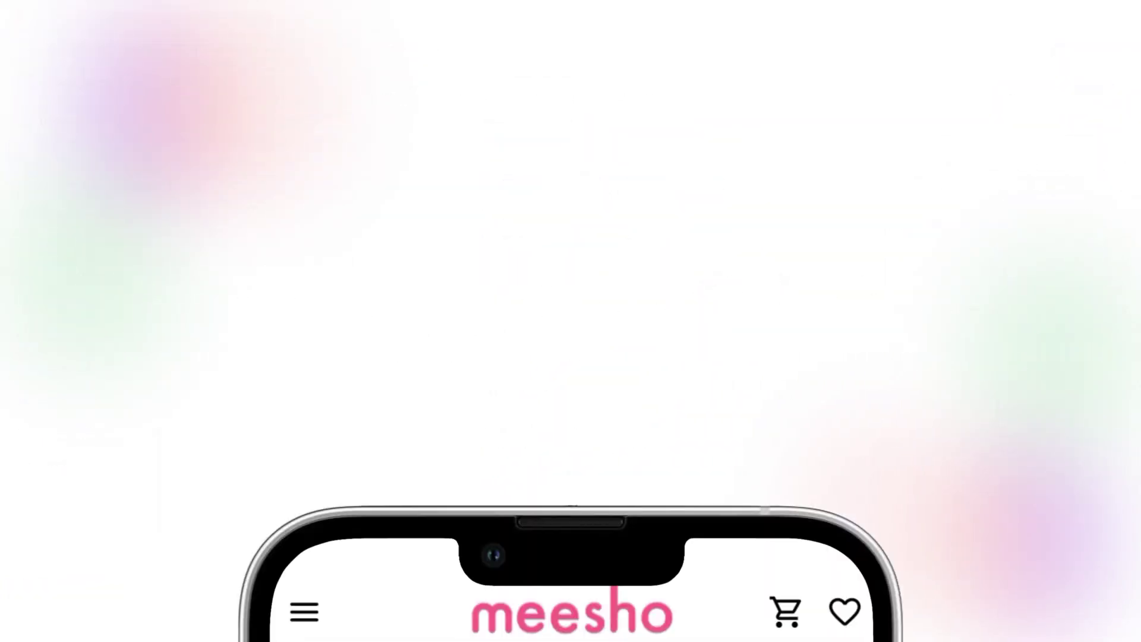
Review the Meesho app's home screen on the phone, from the banner slider down through the product listings.
{"action": "scroll", "coordinate": [790, 334], "scroll_direction": "down", "scroll_amount": 10}
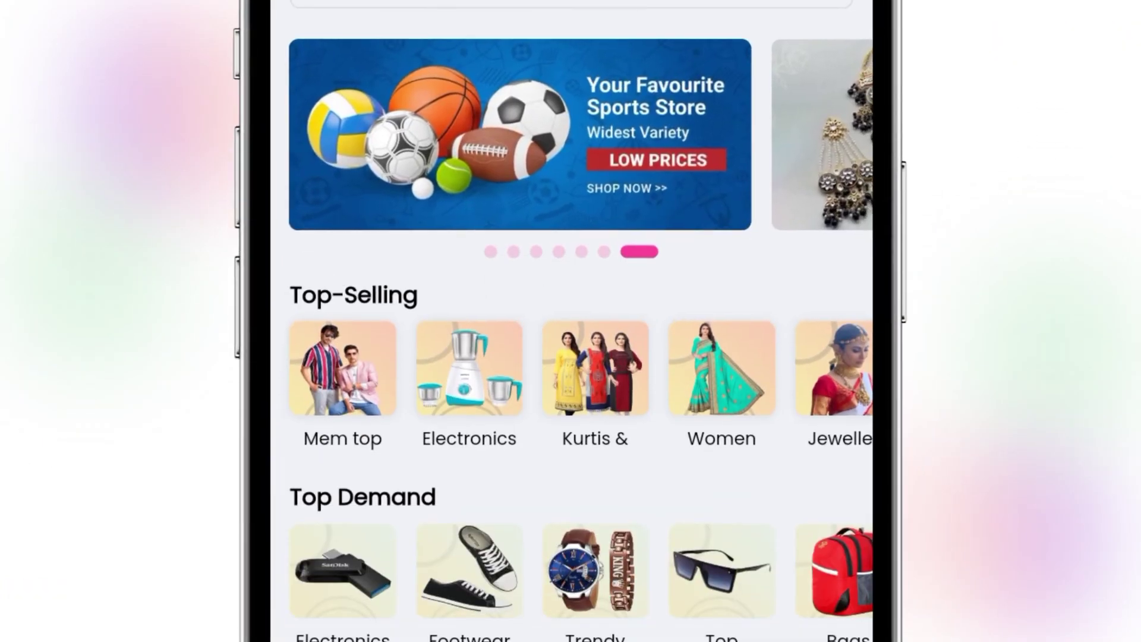
{"action": "scroll", "coordinate": [791, 335], "scroll_direction": "down", "scroll_amount": 5}
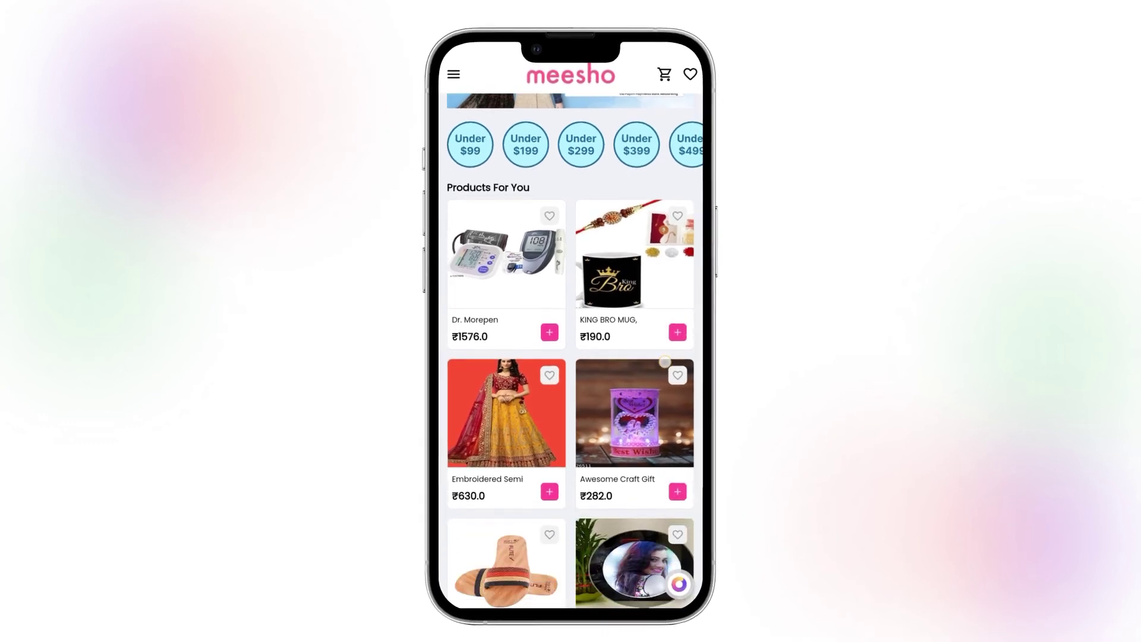
{"action": "scroll", "coordinate": [571, 351], "scroll_direction": "down", "scroll_amount": 5}
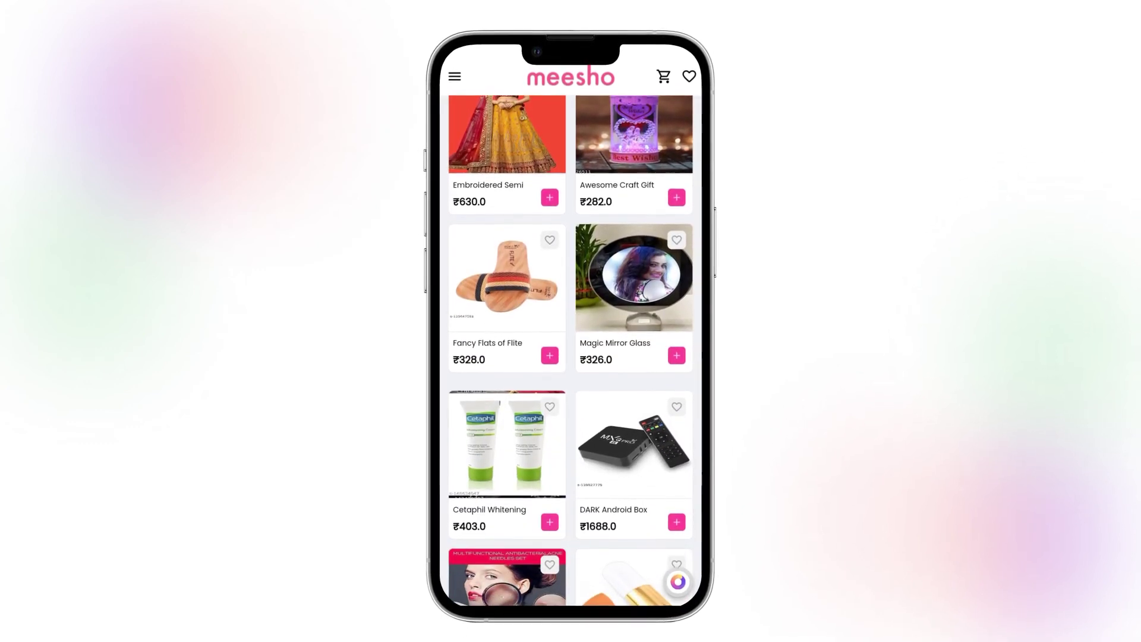
{"action": "scroll", "coordinate": [571, 351], "scroll_direction": "down", "scroll_amount": 5}
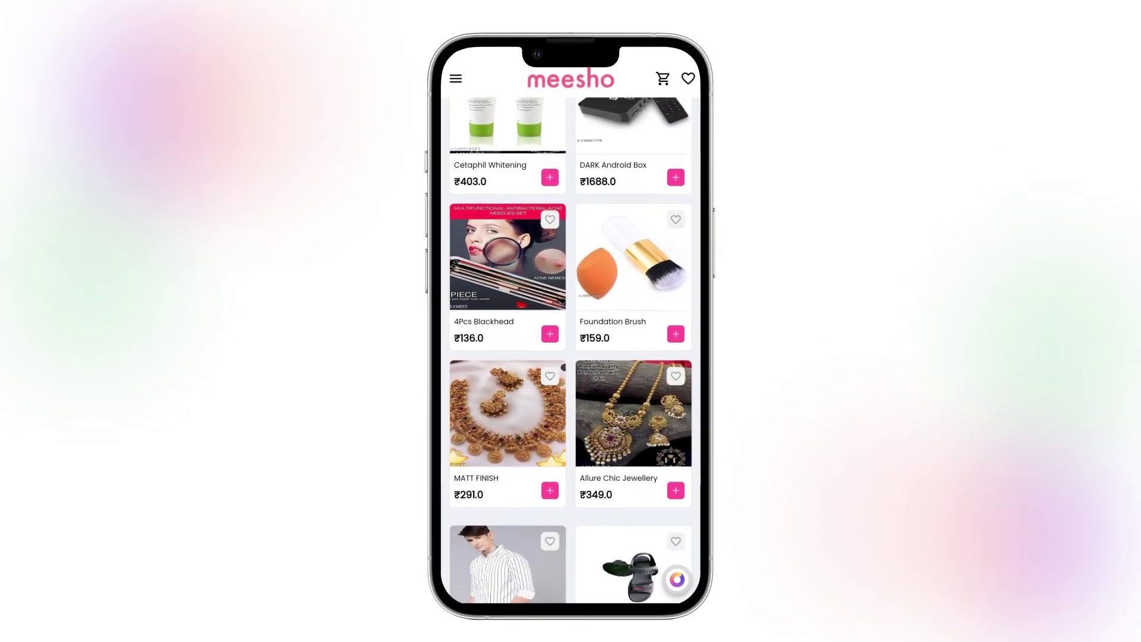